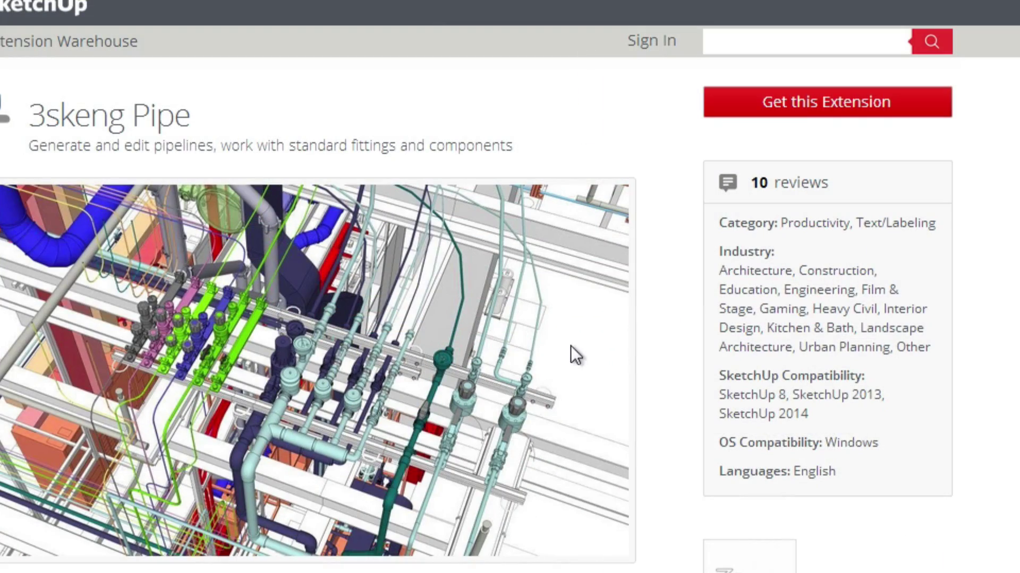
Give the rising pipe a 90° elbow and set its bending radius, then open the Extension Warehouse
left_click(800, 108)
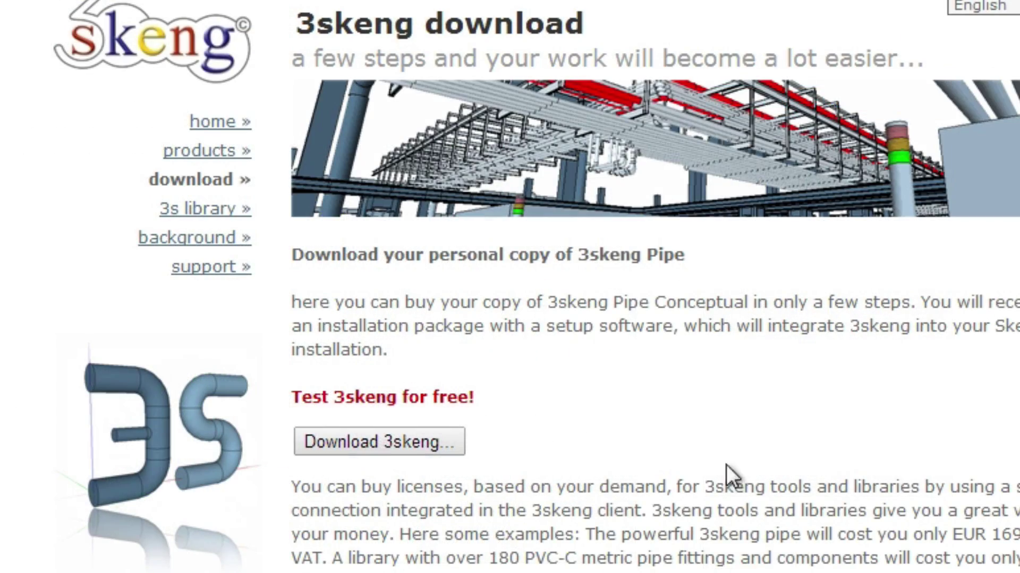
left_click(383, 440)
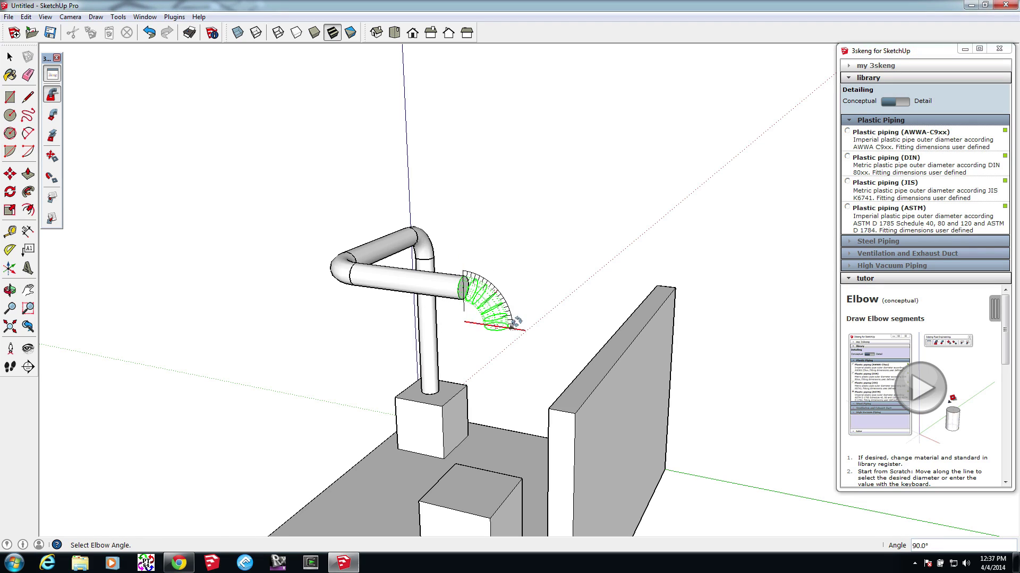
left_click(514, 323)
left_click(467, 314)
mouse_move(467, 292)
middle_mouse_down()
mouse_move(470, 302)
mouse_move(537, 273)
middle_mouse_up()
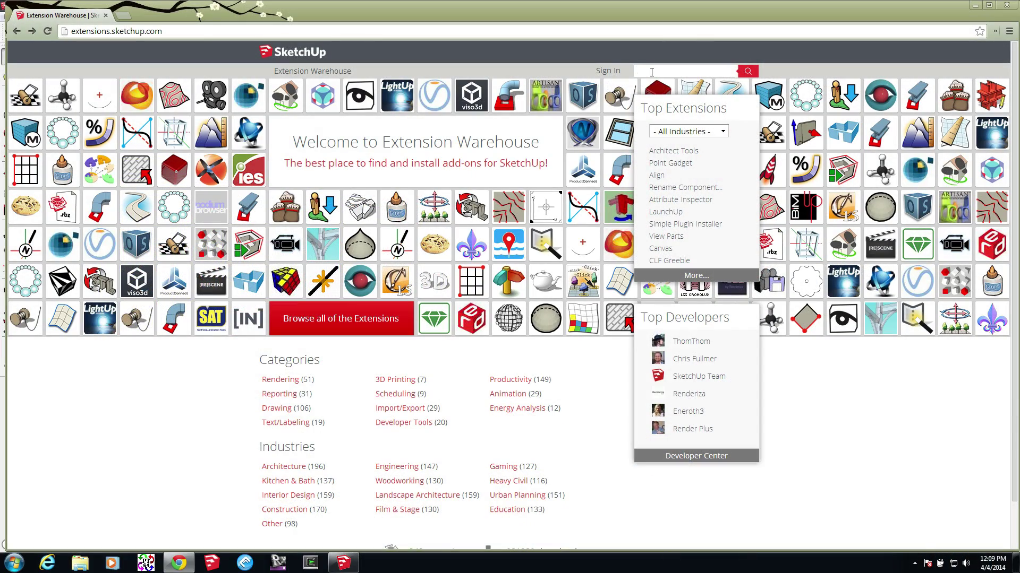
Search the Extension Warehouse for 3skeng and go to the 3skeng Pipe download page
type("3skeng")
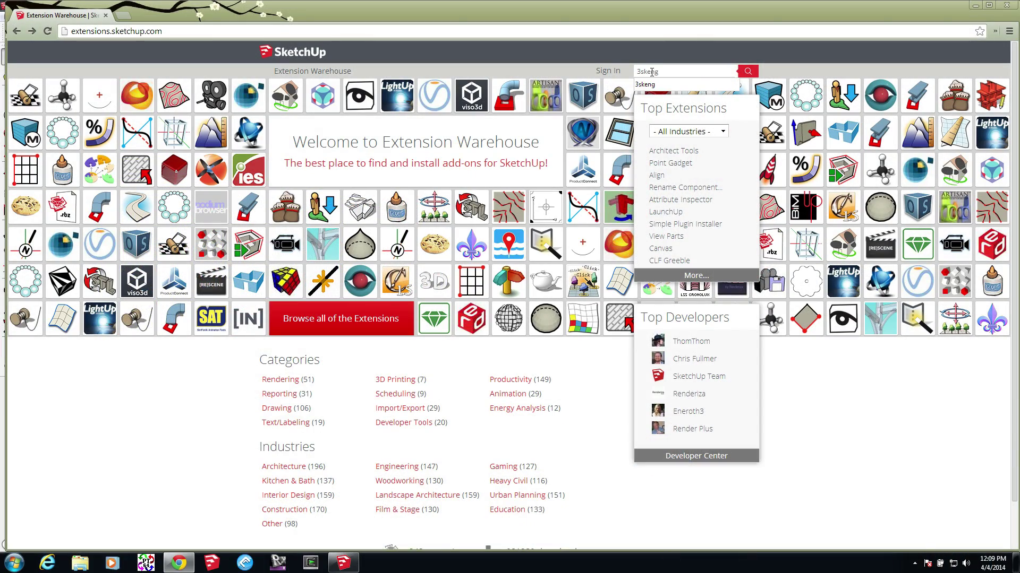
key("Return")
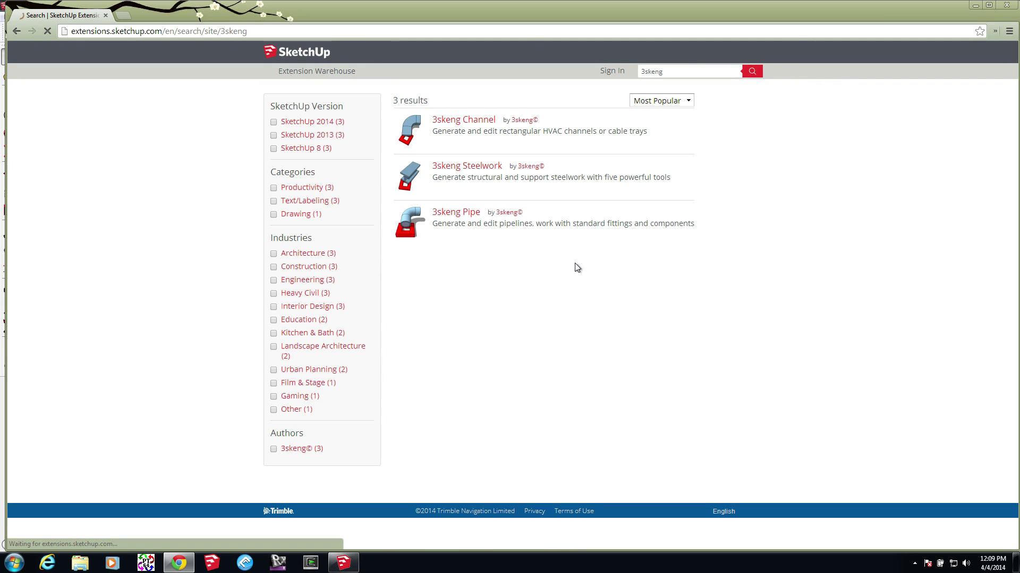
left_click(471, 218)
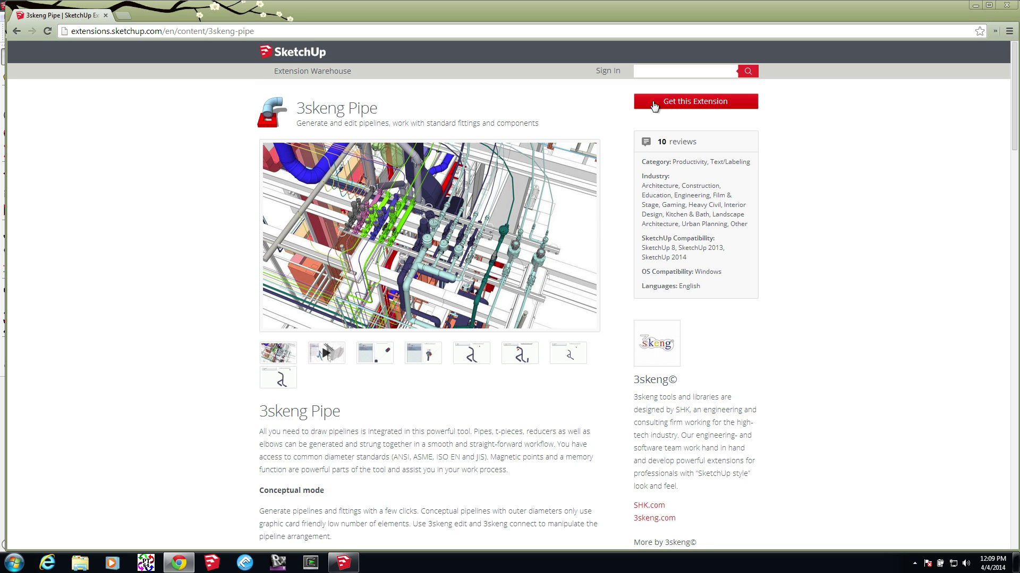
left_click(683, 102)
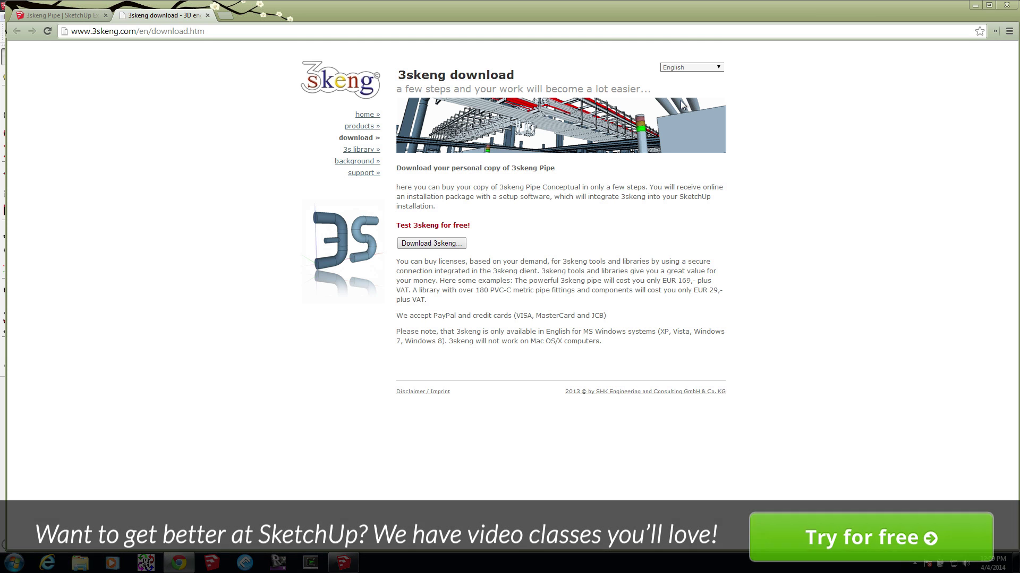
Download 3Skeng_Engineering_setup_2.6.011.zip and open it in WinMount to show 3Skeng_Engineering.exe
left_click(434, 244)
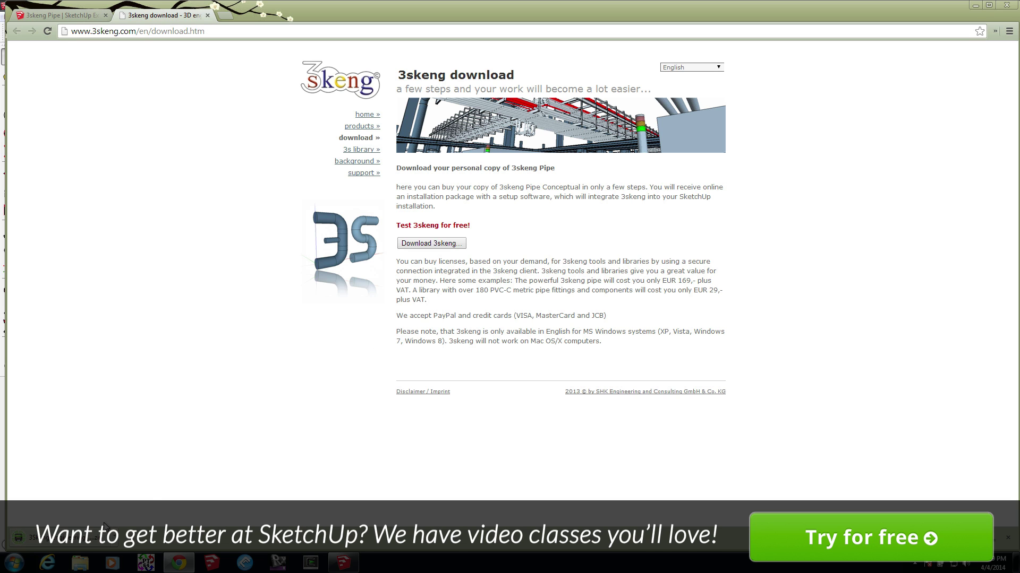
left_click(87, 542)
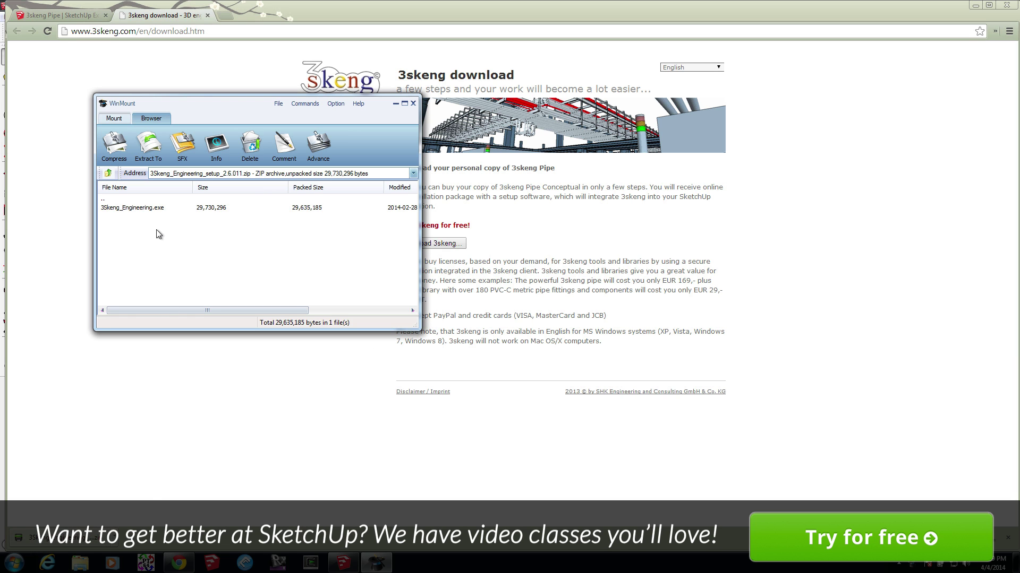
Run 3Skeng_Engineering.exe and step through the installer wizard to finish
double_click(154, 208)
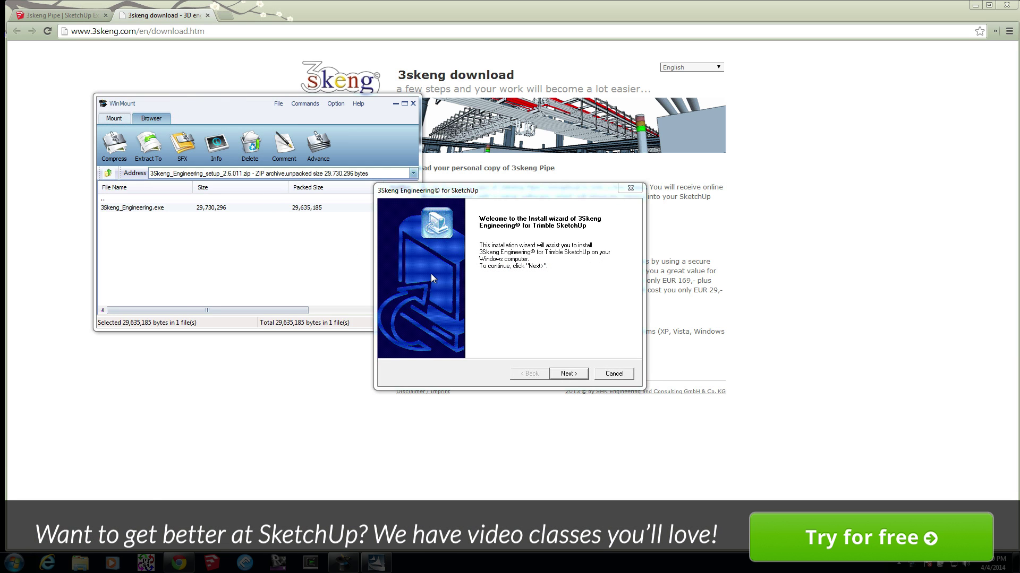
left_click(568, 373)
left_click(568, 373)
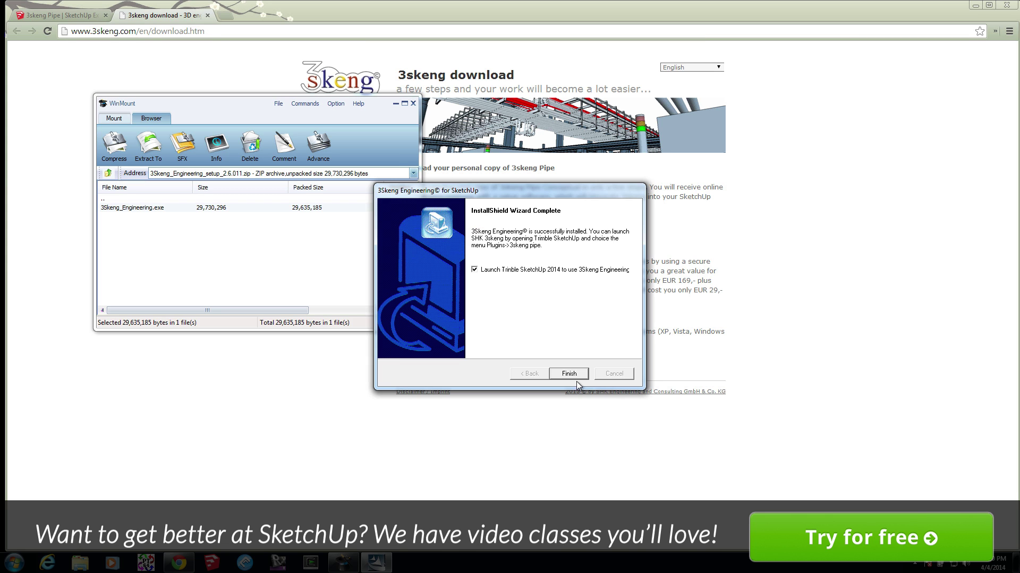
left_click(574, 375)
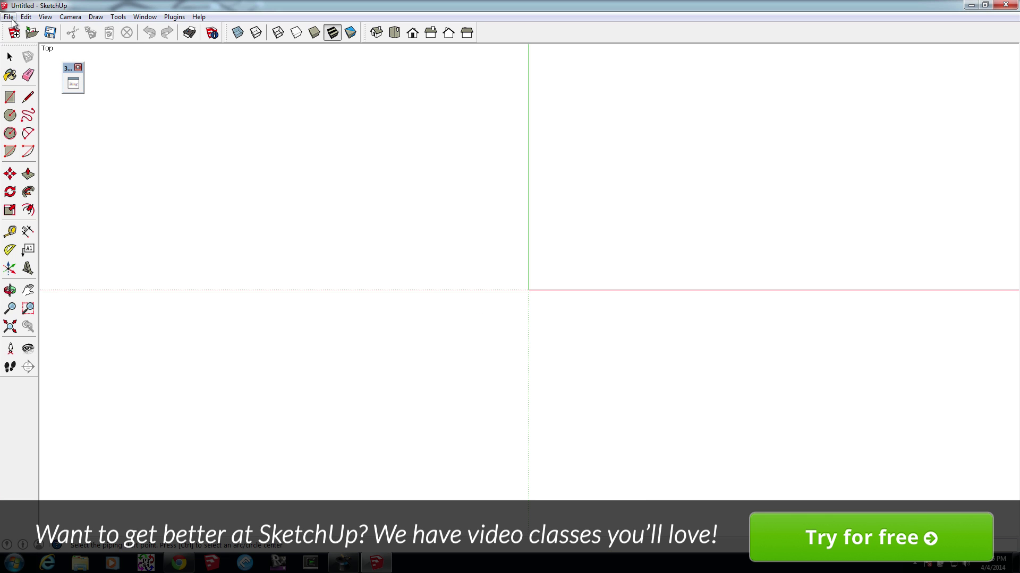
Exit and relaunch SketchUp, then dock the 3skeng toolbar beside the drawing tools
left_click(10, 18)
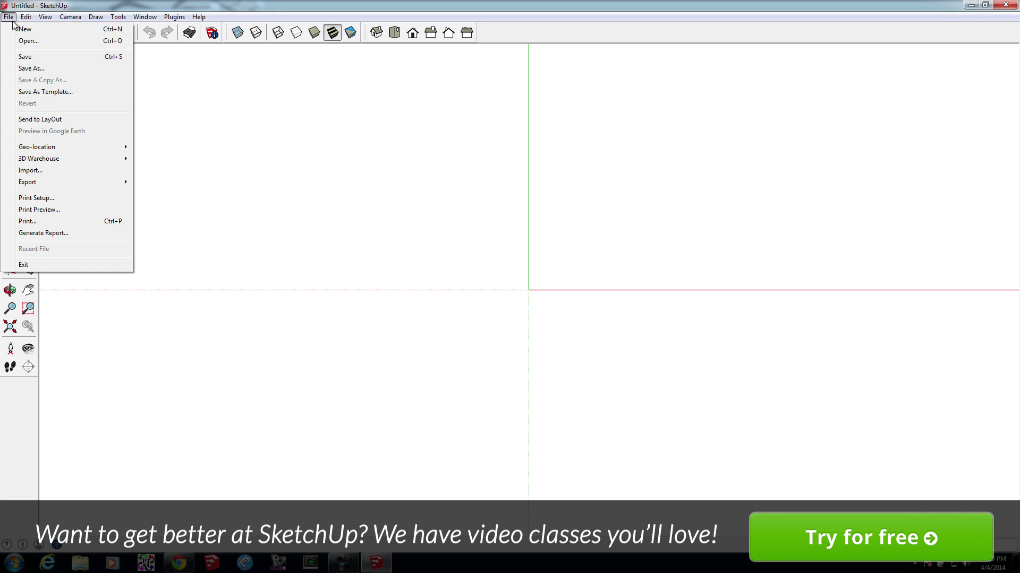
left_click(21, 264)
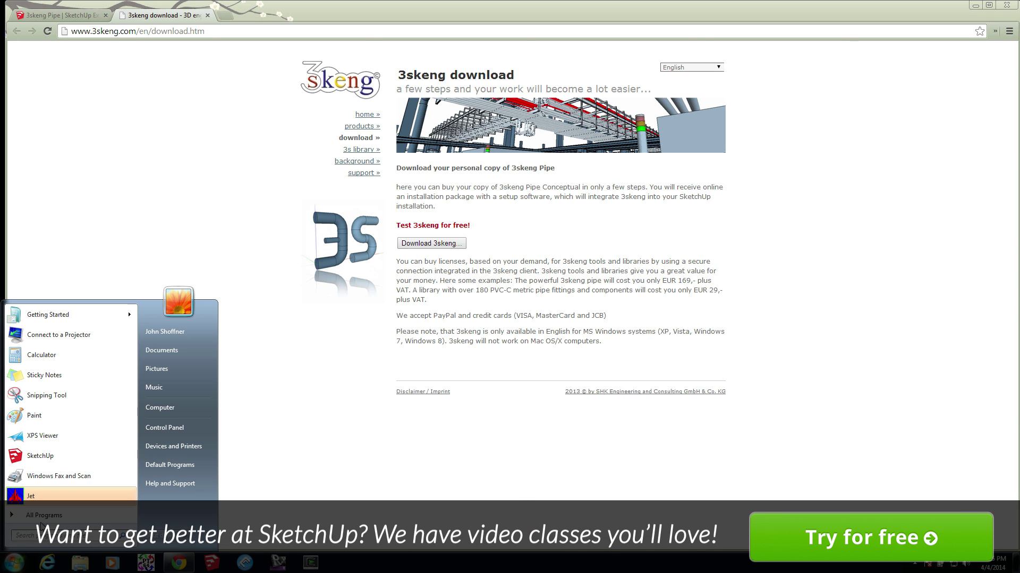
left_click(48, 495)
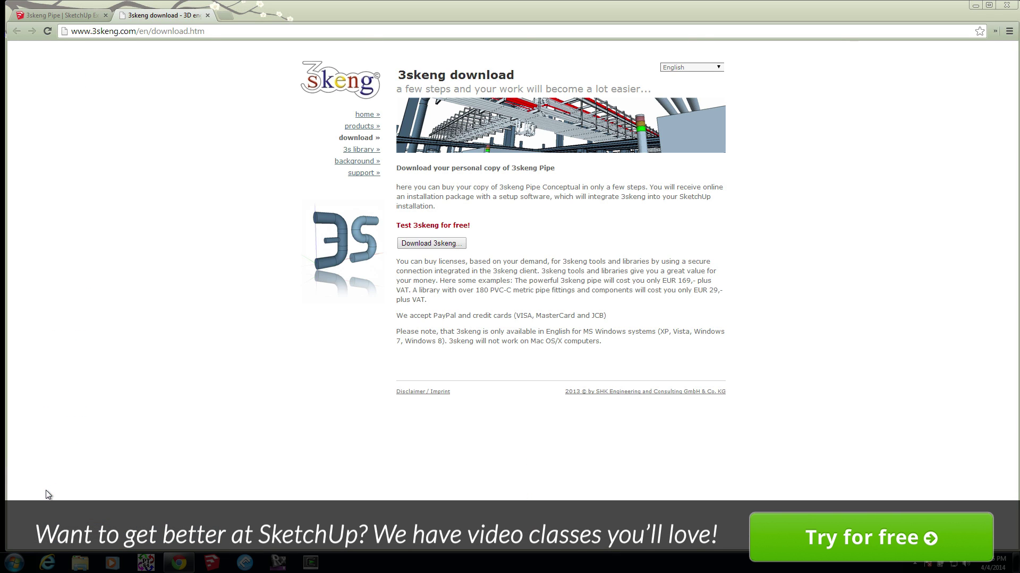
left_click_drag(70, 71, 49, 58)
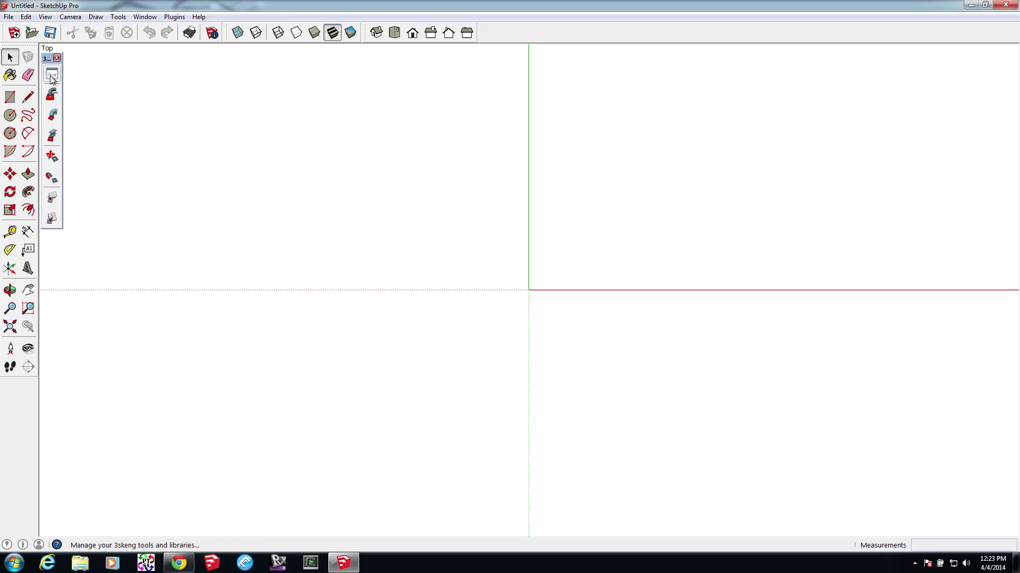
Open the 3skeng panel and confirm the Channel, Pipe and Steelwork tools are activated in its tools list
left_click(52, 76)
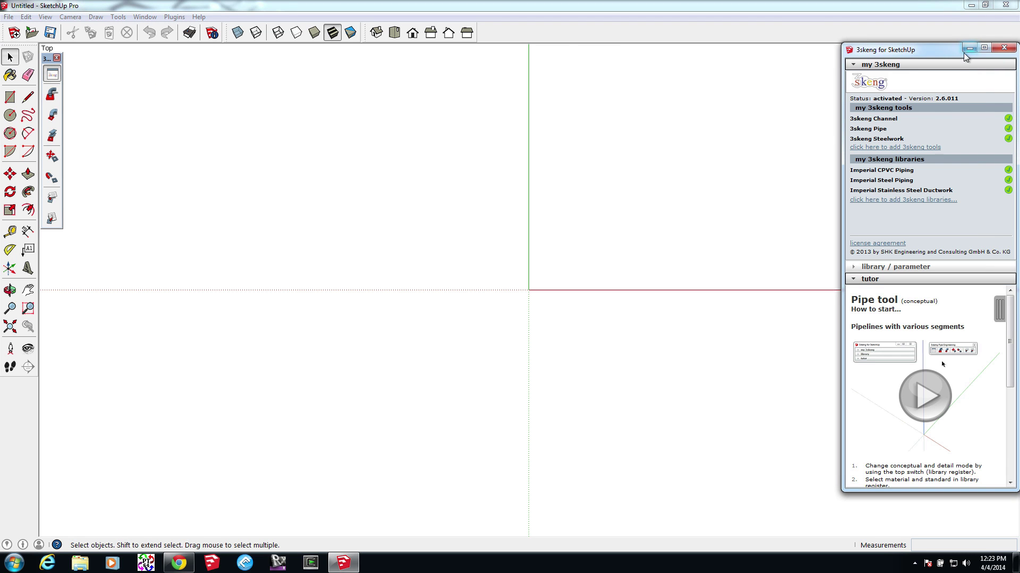
left_click_drag(942, 56, 285, 68)
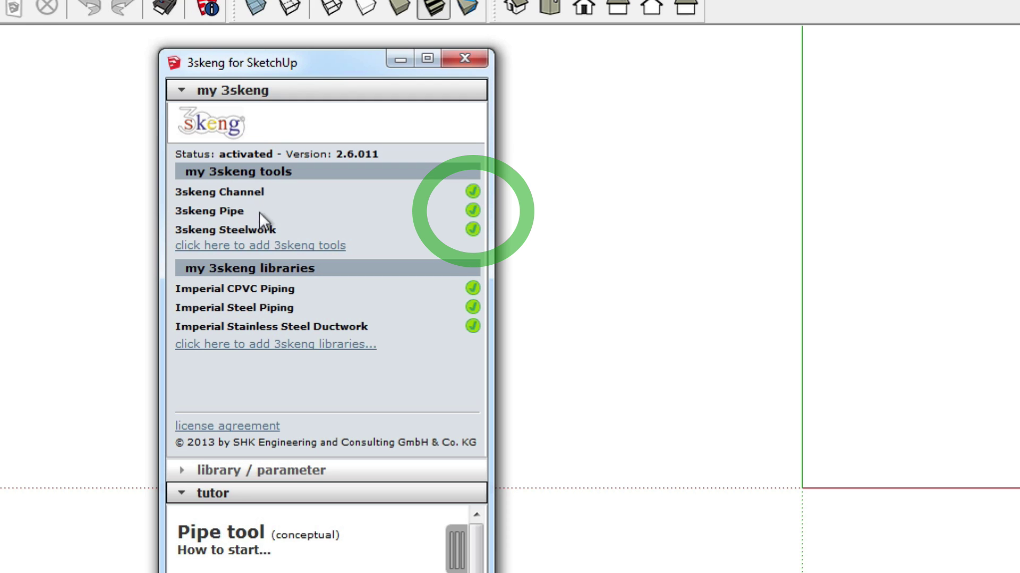
left_click(277, 246)
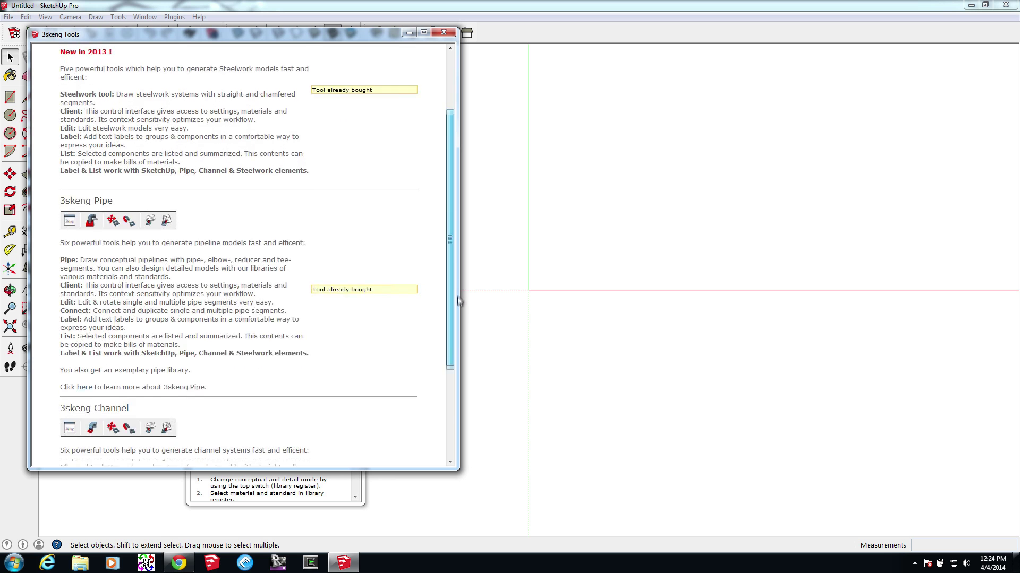
left_click_drag(450, 290, 450, 336)
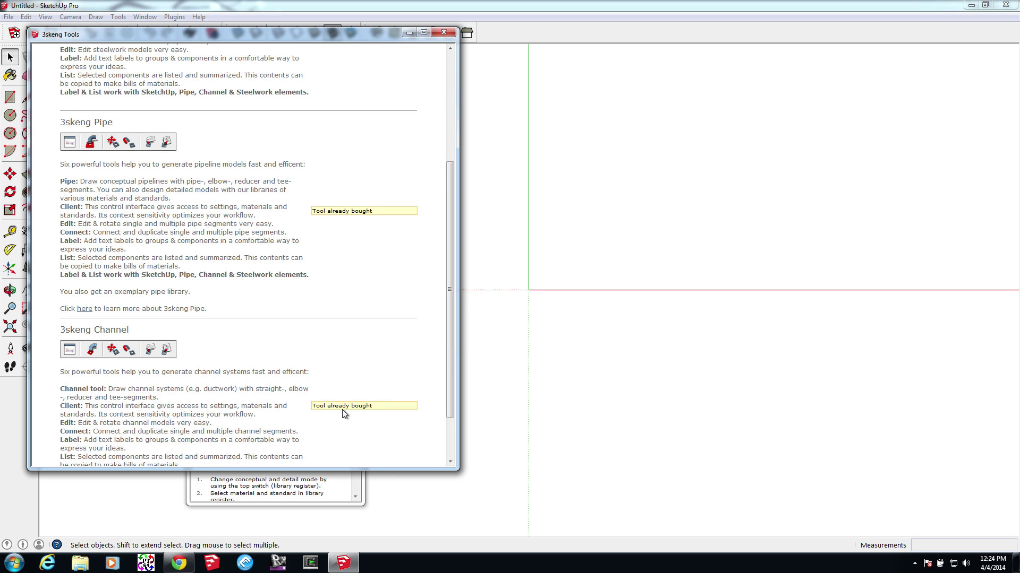
left_click(441, 34)
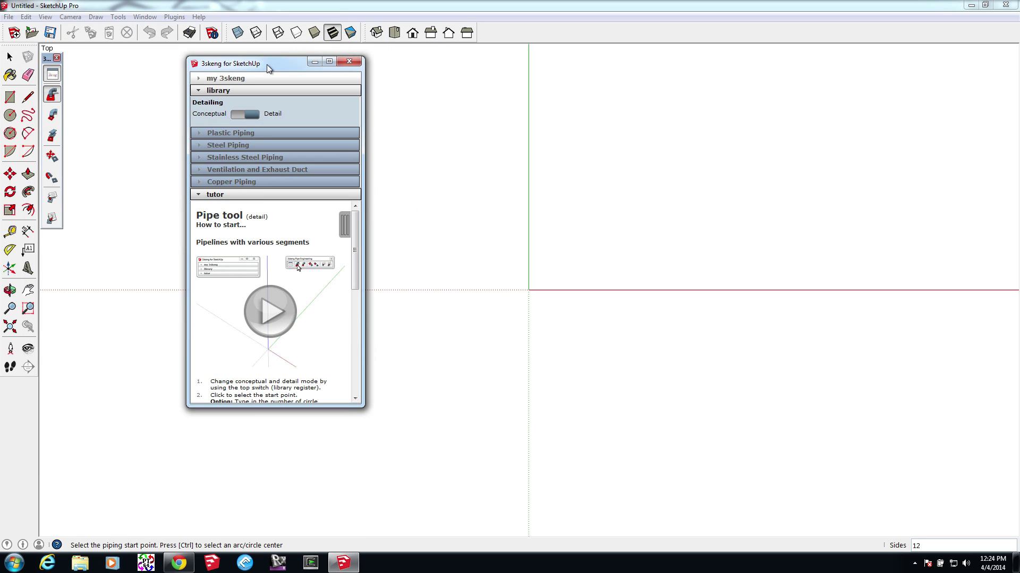
left_click_drag(268, 68, 921, 56)
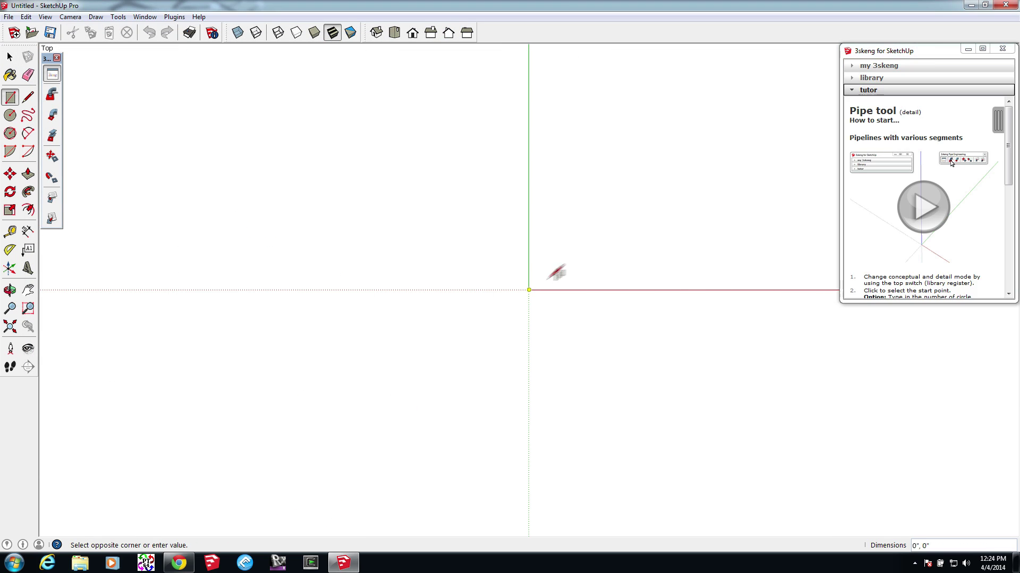
Draw a square at the origin and pull it up into a thin floor slab
left_click(546, 290)
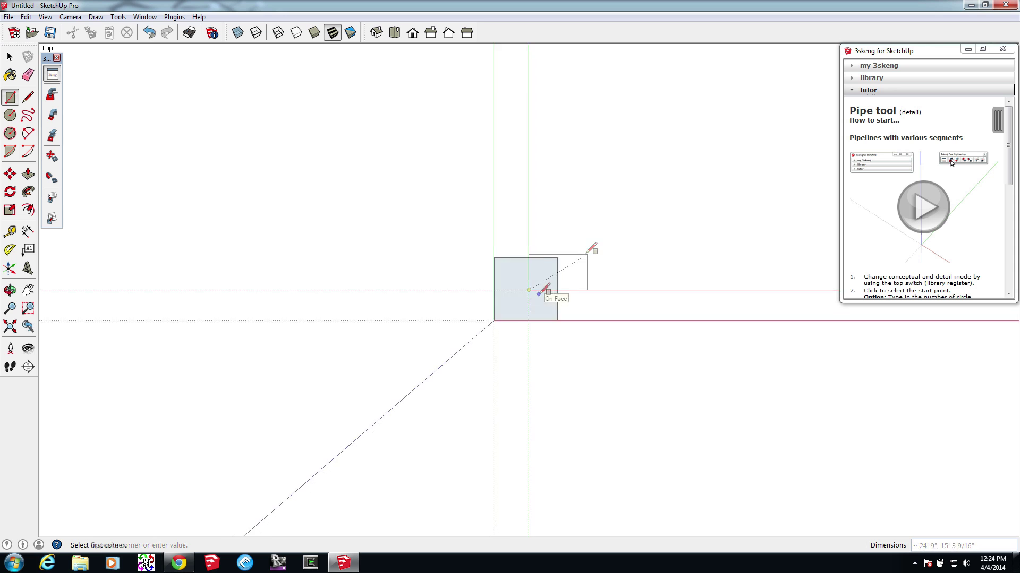
scroll(542, 291, "up", 4)
middle_click_drag(541, 291, 510, 280)
key("p")
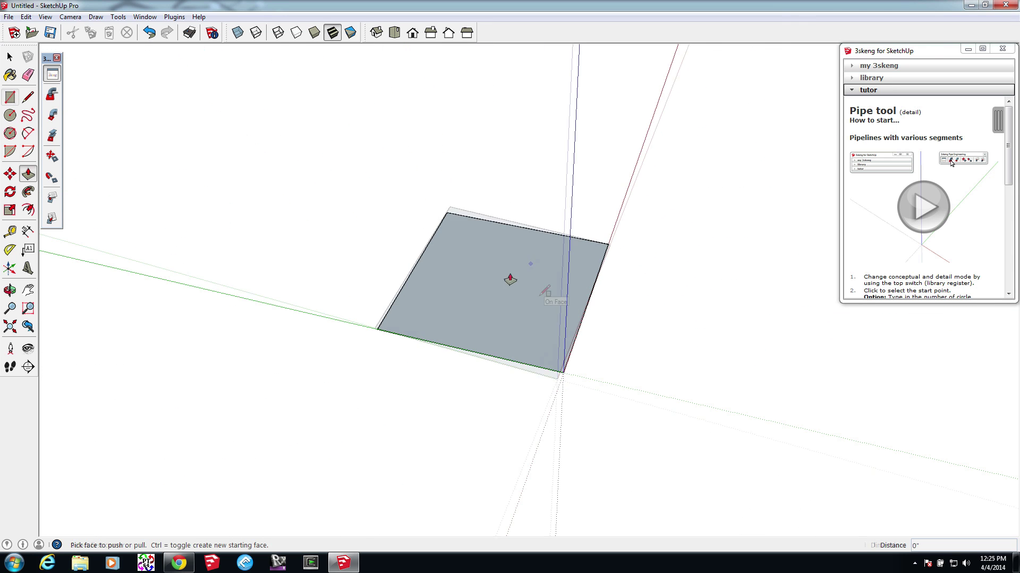
left_click(504, 287)
left_click(504, 286)
Split a strip off the slab along its edge and raise it into a wall
key("l")
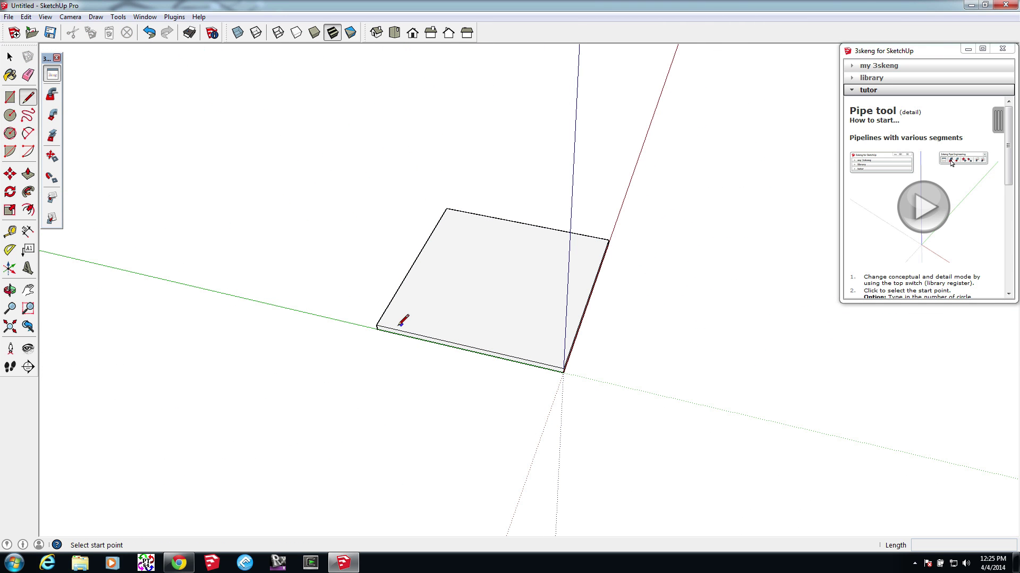
left_click(390, 328)
left_click(455, 211)
key("p")
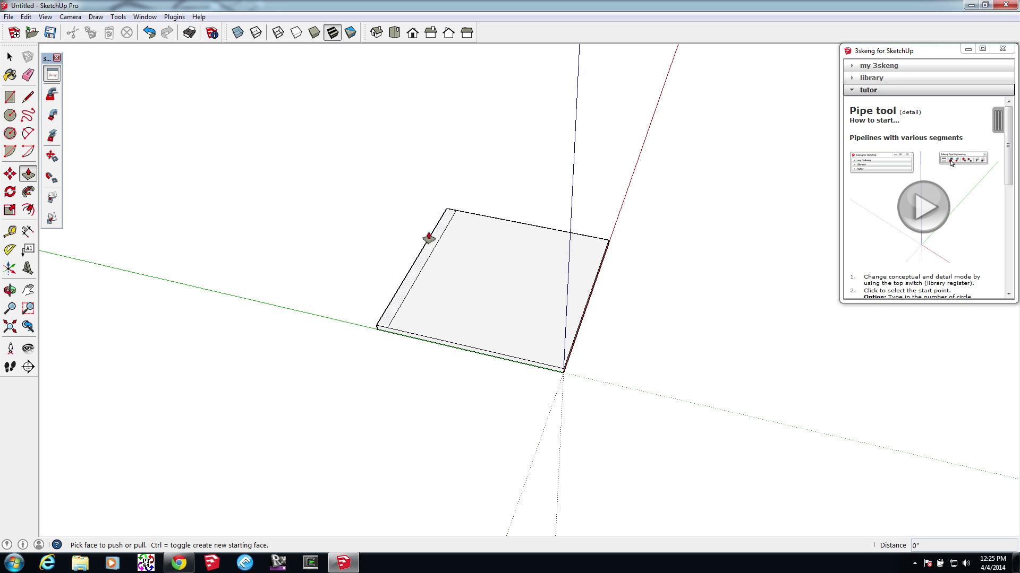
left_click(437, 244)
left_click(432, 125)
Draw two rectangles on the floor in front of the wall and pull each into a box
key("r")
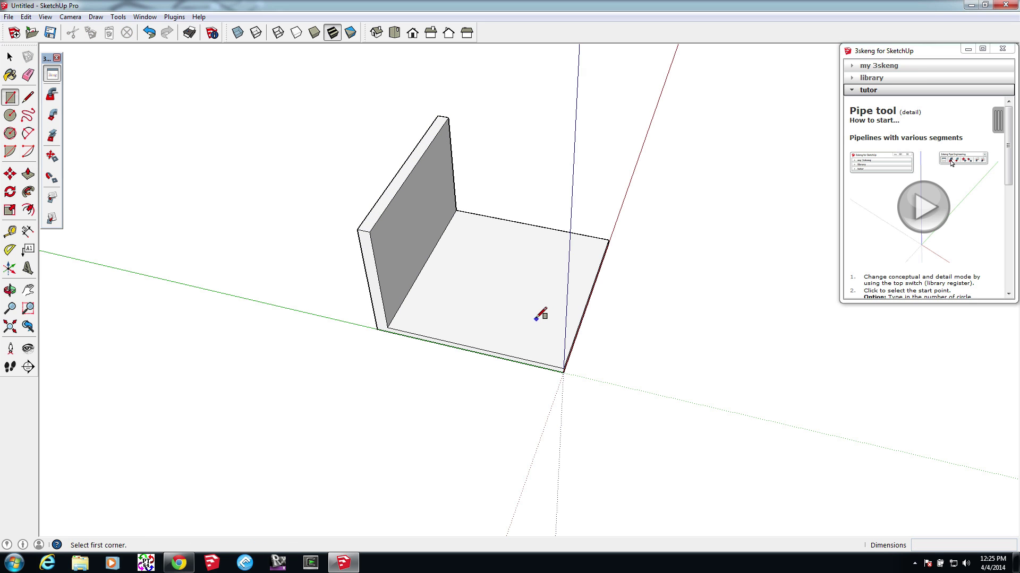
left_click(528, 317)
left_click(553, 349)
key("p")
left_click(542, 340)
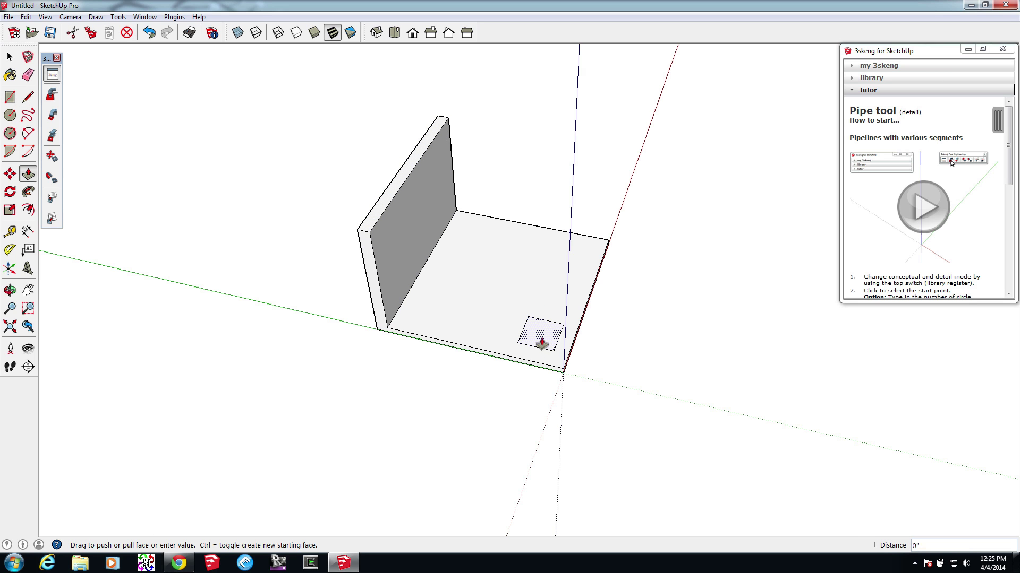
left_click(537, 308)
key("r")
left_click(482, 234)
left_click(492, 256)
key("p")
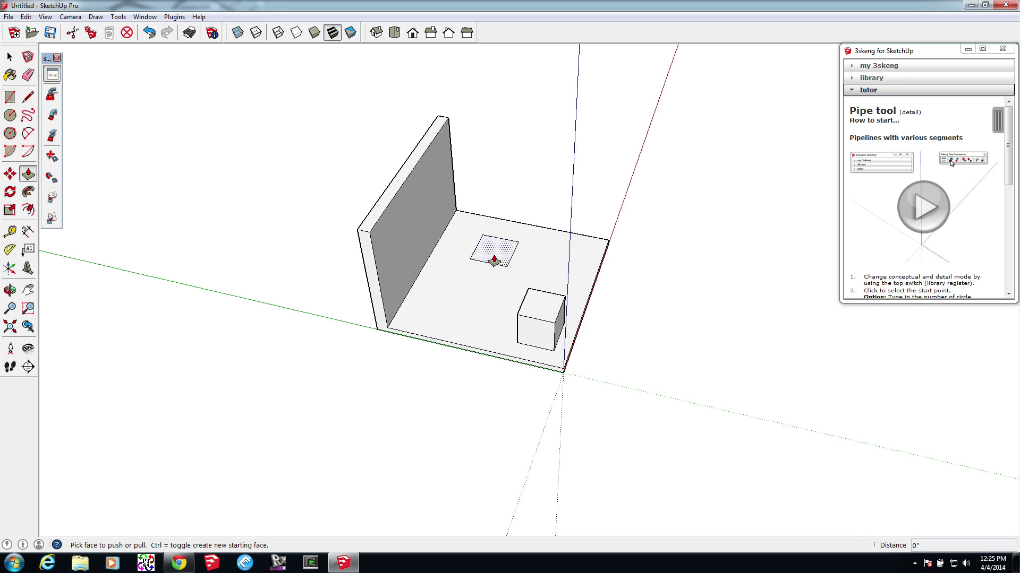
left_click(491, 250)
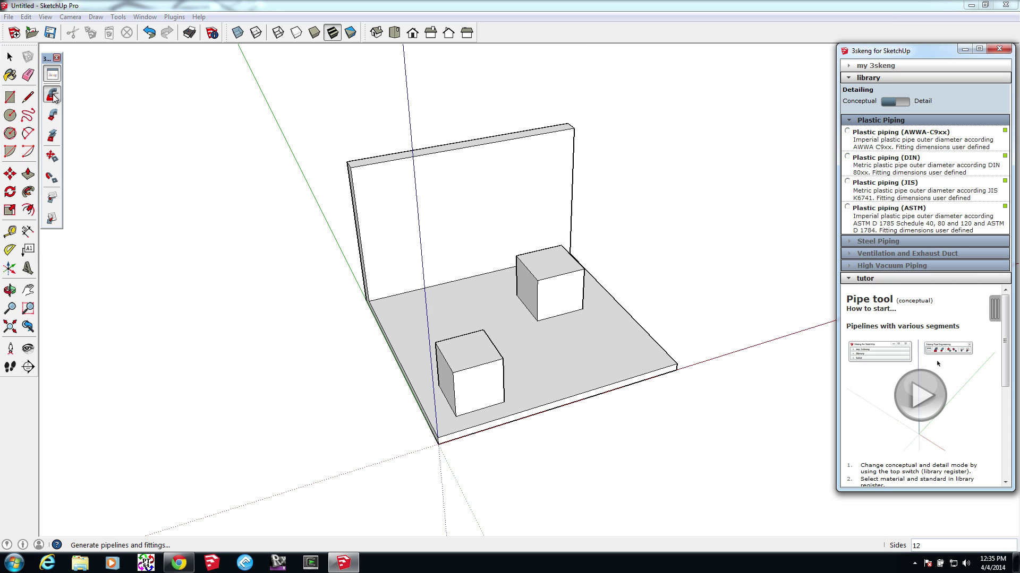
Start a 3skeng pipe on the front box's top and run a straight vertical length above it
left_click(54, 96)
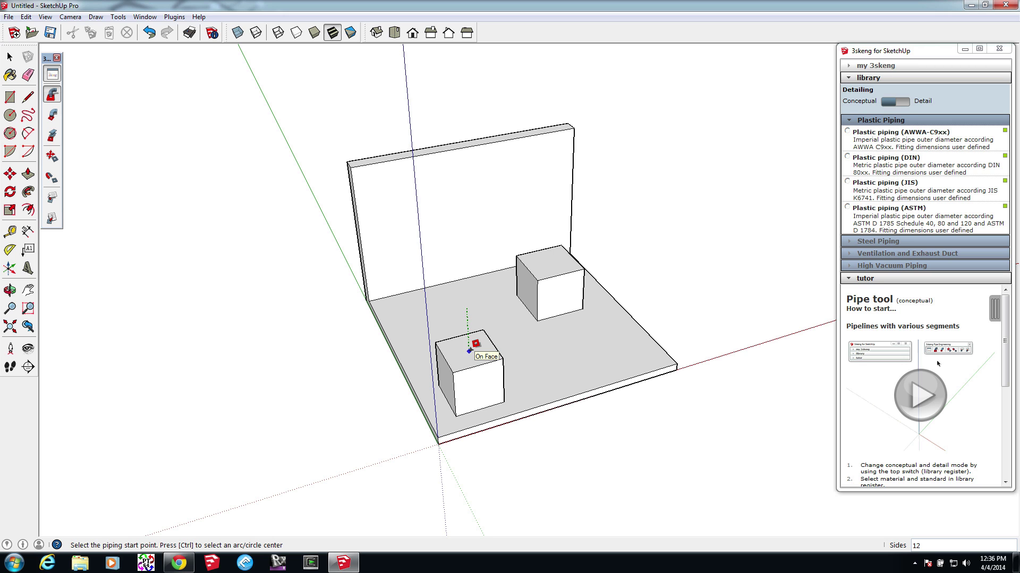
left_click(470, 351)
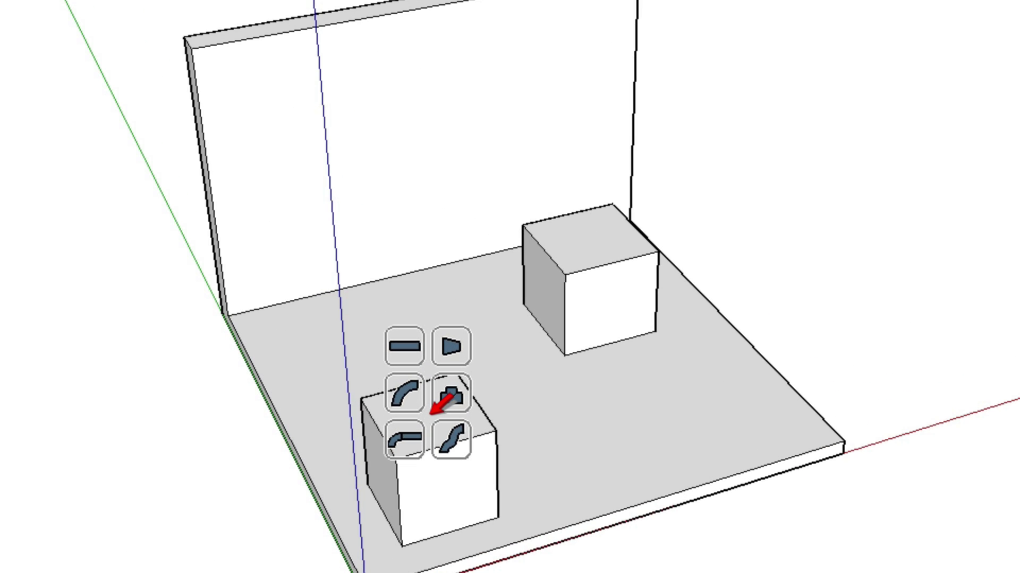
left_click(404, 346)
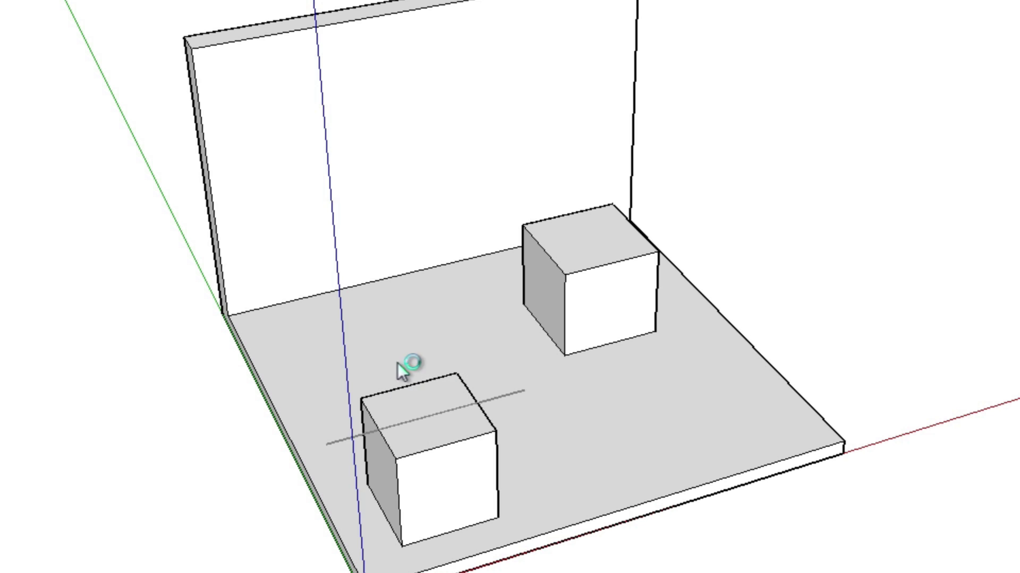
left_click(429, 403)
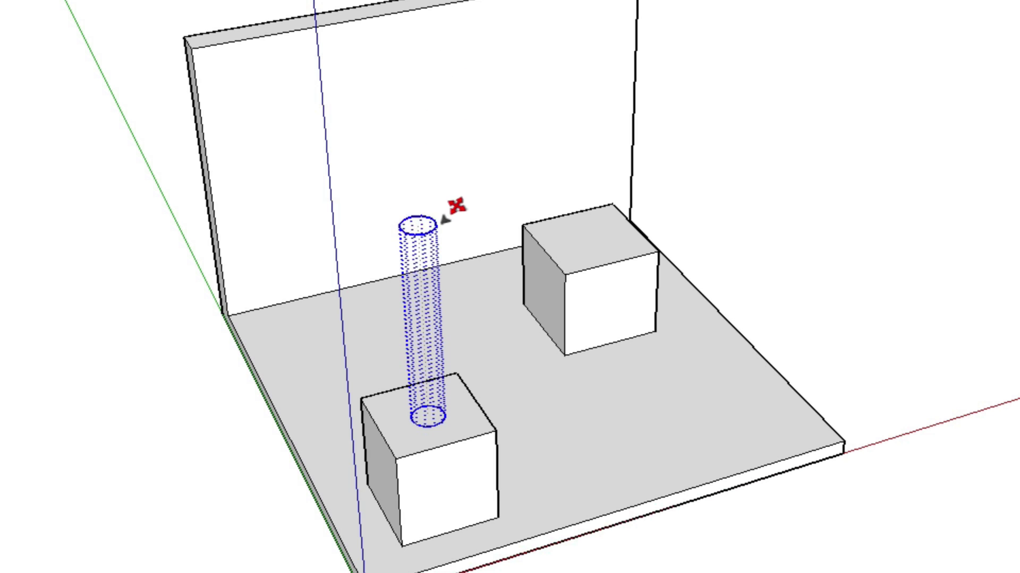
left_click(436, 175)
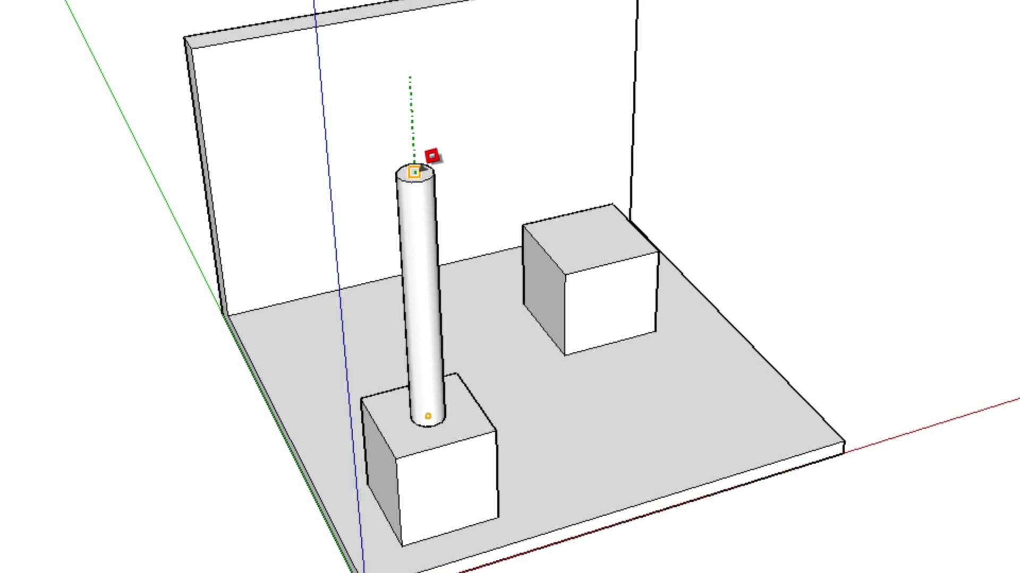
left_click(415, 171)
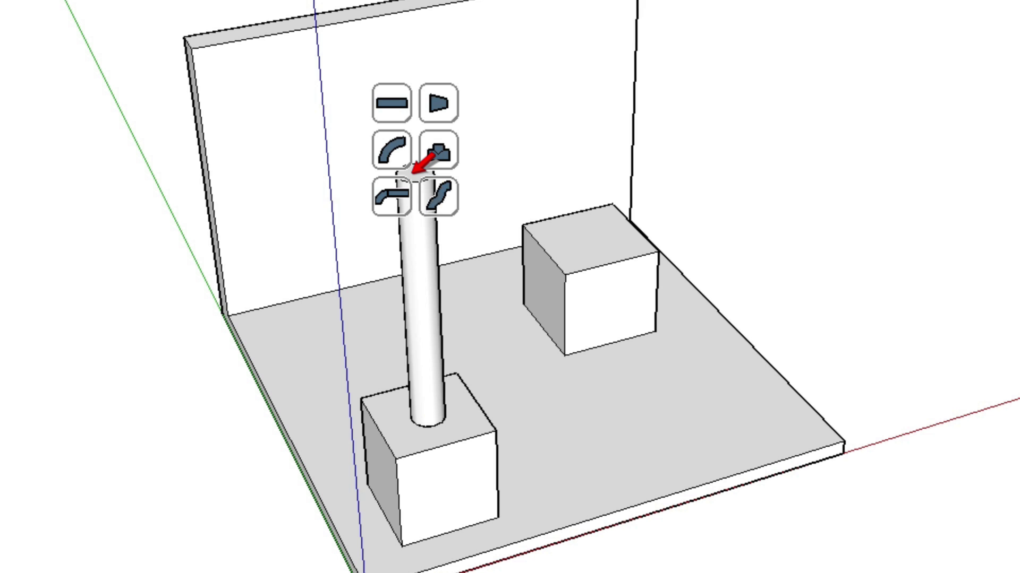
Add an elbow at the pipe's top, fixing its swing direction and bend to turn sideways
left_click(399, 155)
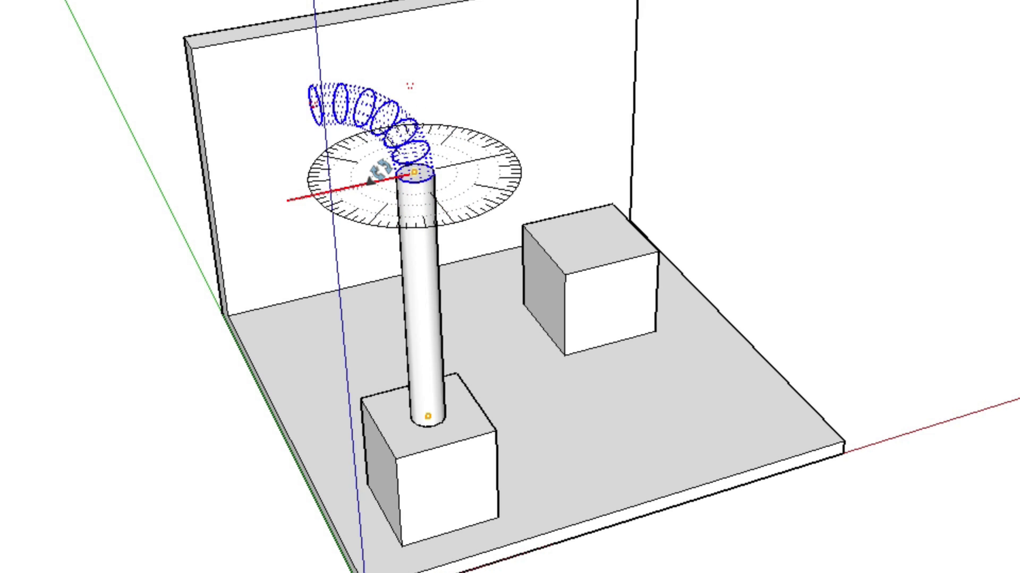
left_click(517, 150)
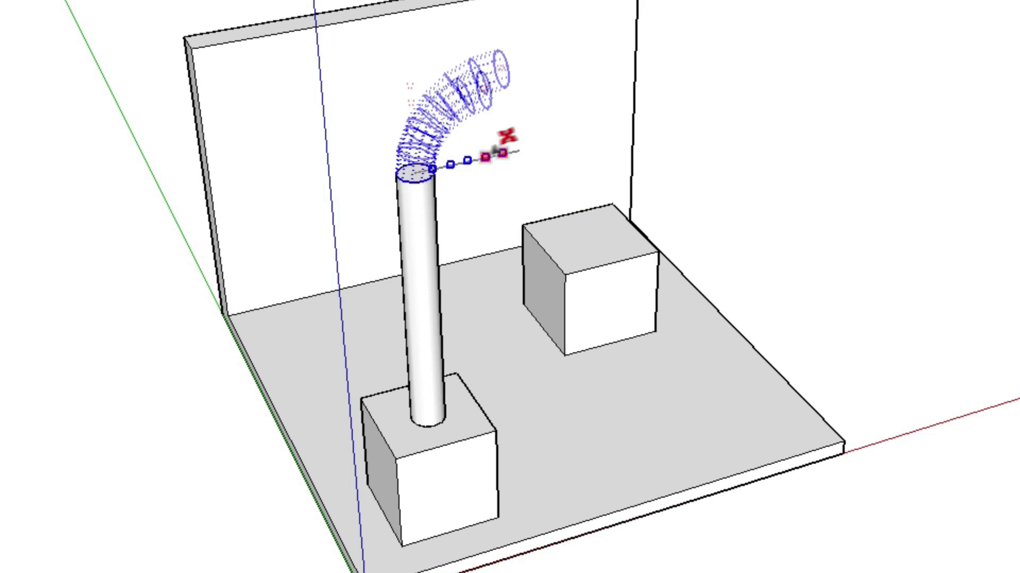
left_click(464, 160)
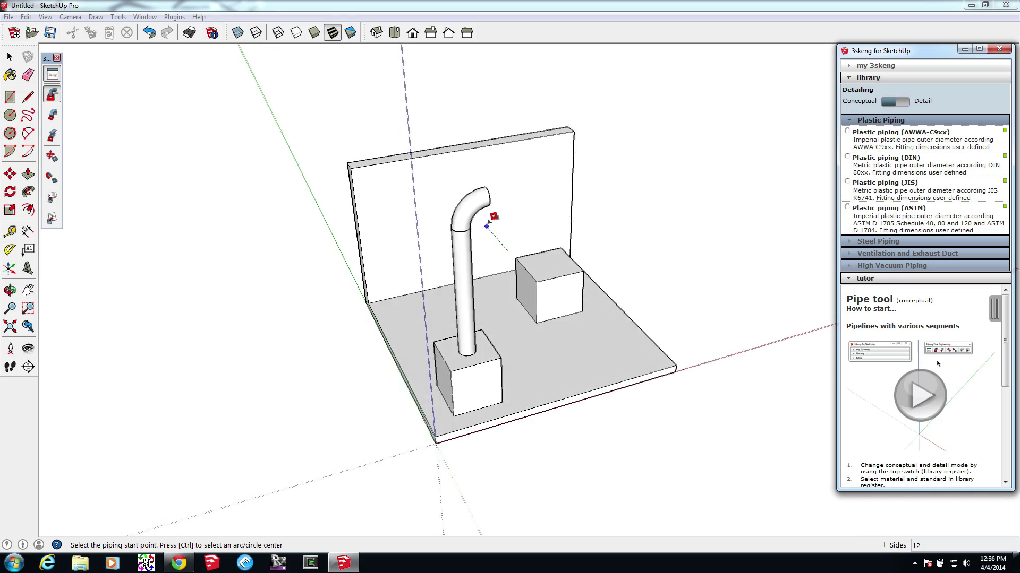
mouse_move(485, 212)
middle_mouse_down()
mouse_move(492, 225)
mouse_move(444, 274)
mouse_move(407, 289)
mouse_move(380, 261)
middle_mouse_up()
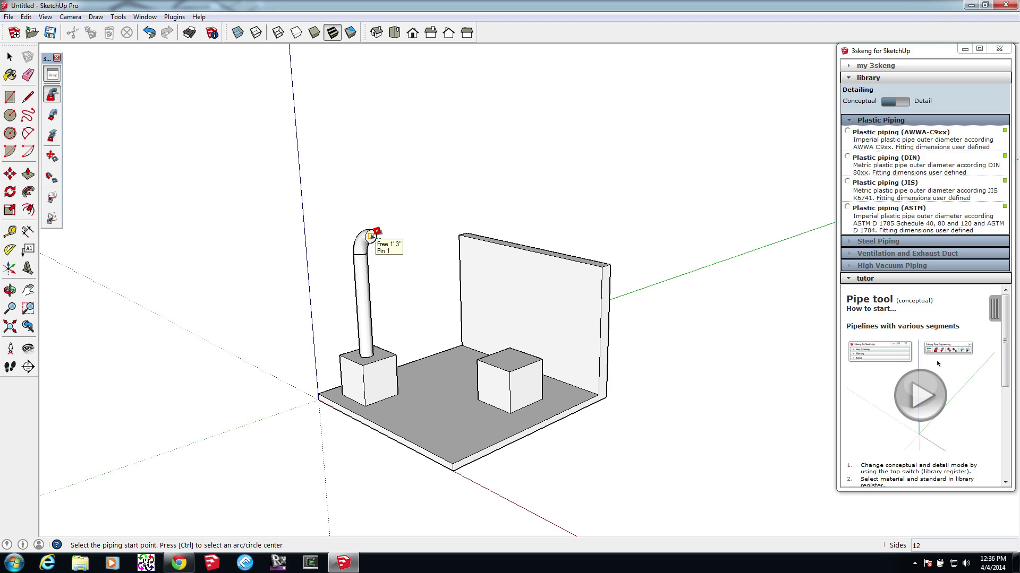
Attach a second elbow with a 2' 6" bending radius to the first elbow's end
left_click(371, 235)
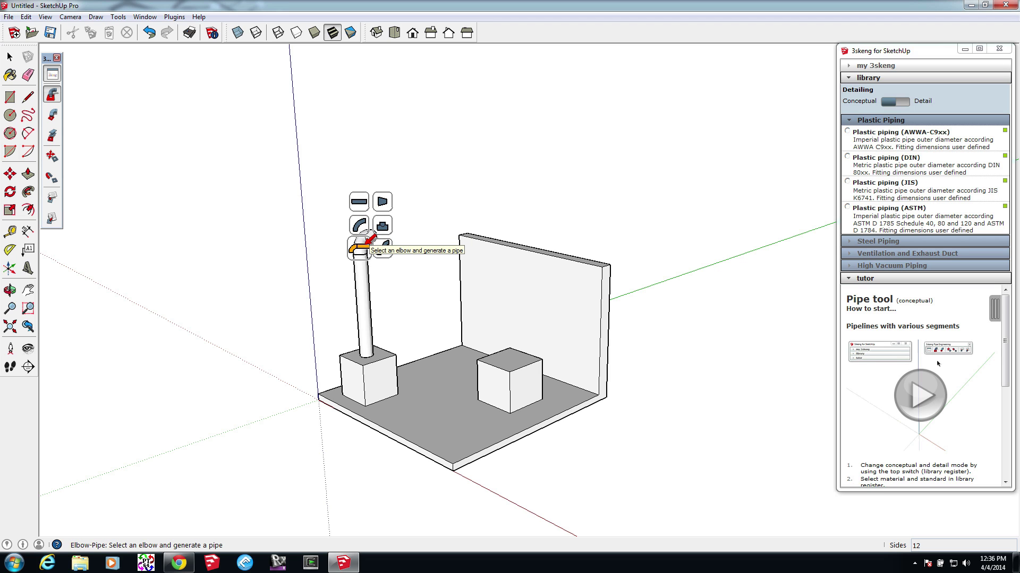
left_click(371, 238)
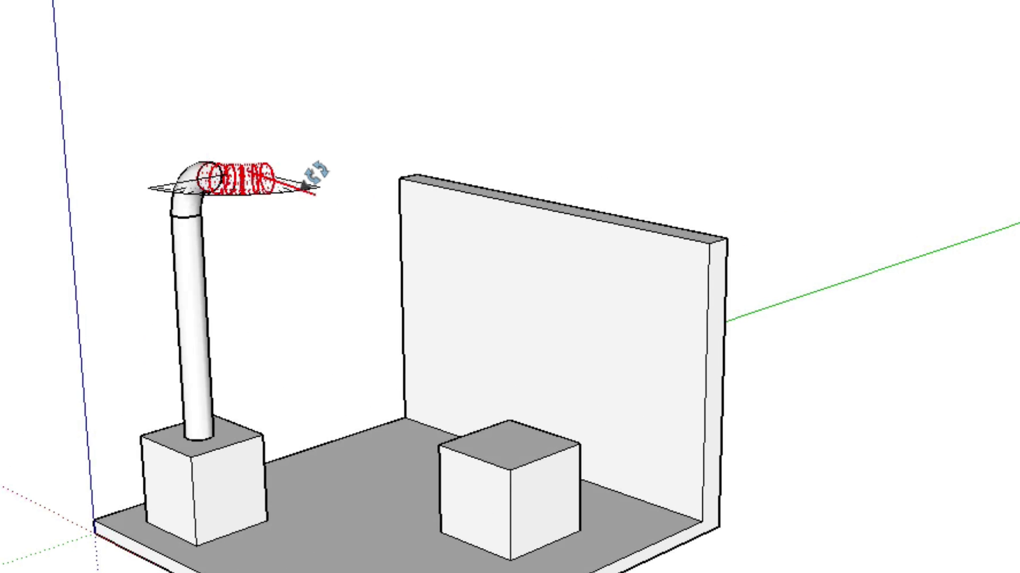
middle_click_drag(317, 173, 284, 257)
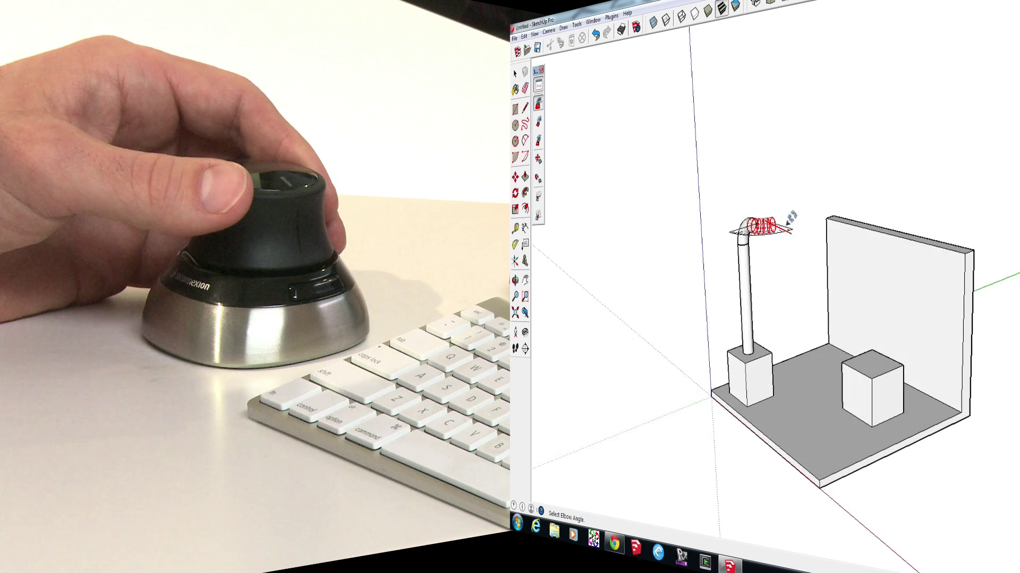
middle_click_drag(296, 258, 290, 252)
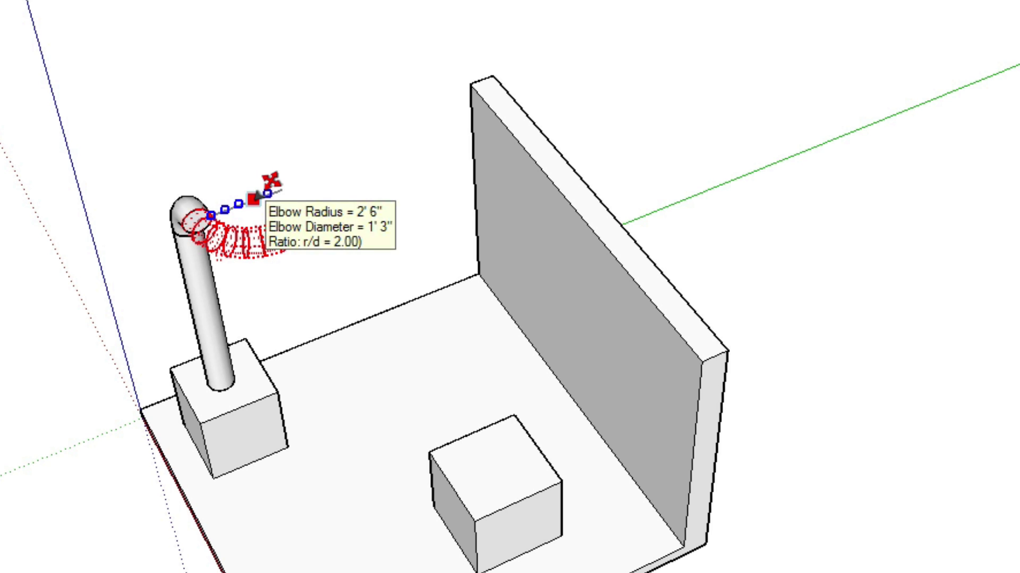
left_click(242, 204)
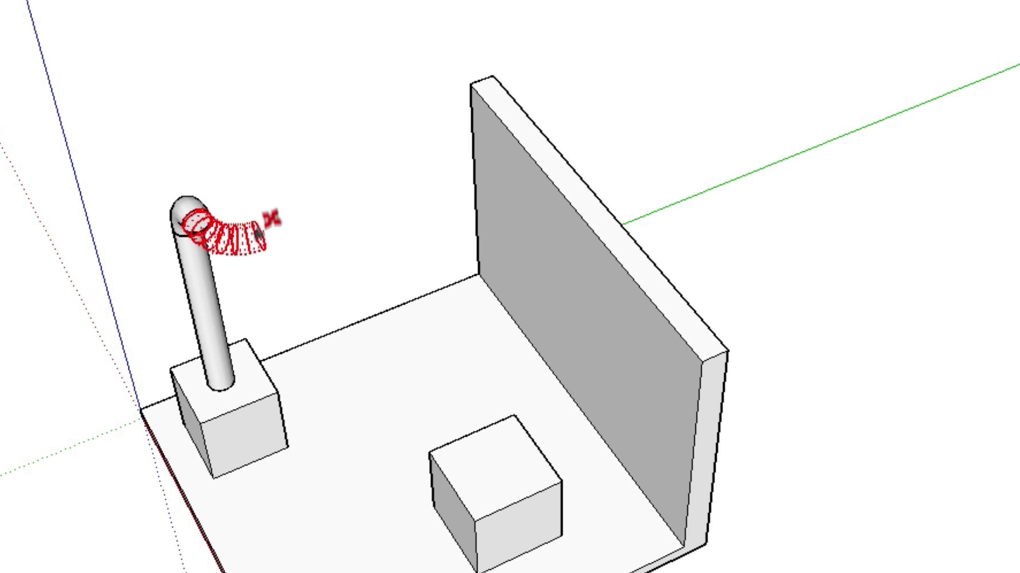
left_click(286, 280)
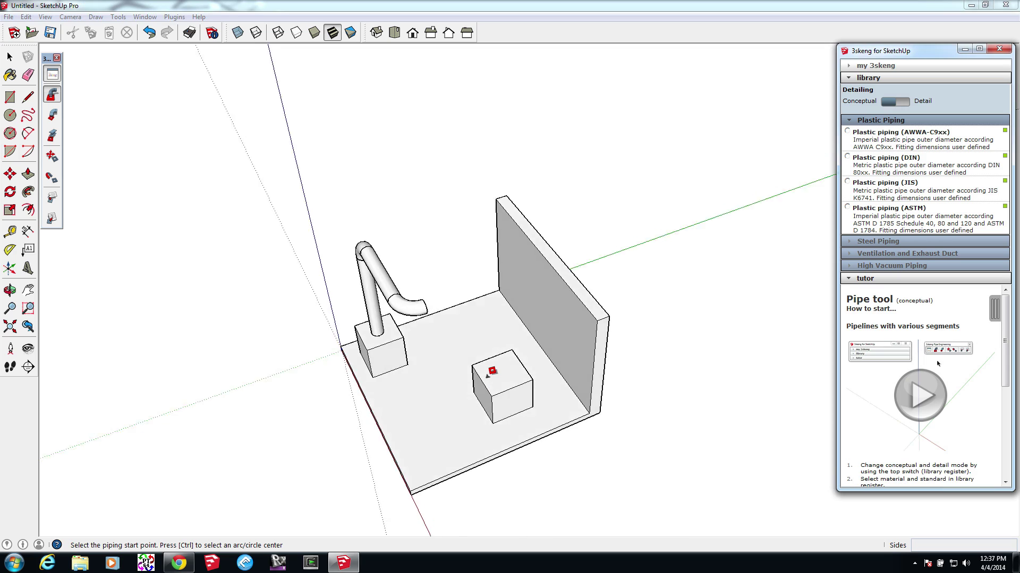
Extend the pipe with a straight horizontal length from the arch's end
middle_click_drag(489, 373, 402, 268)
left_click(403, 279)
left_click(404, 276)
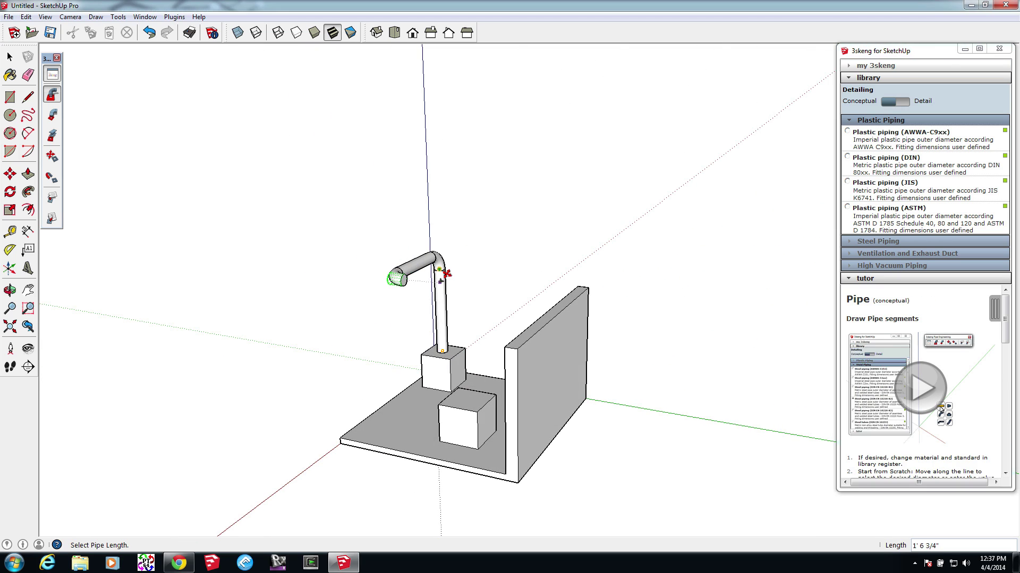
left_click(467, 279)
scroll(464, 287, "up", 3)
Turn the run downward with a third elbow and add a short vertical pipe below it
left_click(467, 285)
left_click(470, 273)
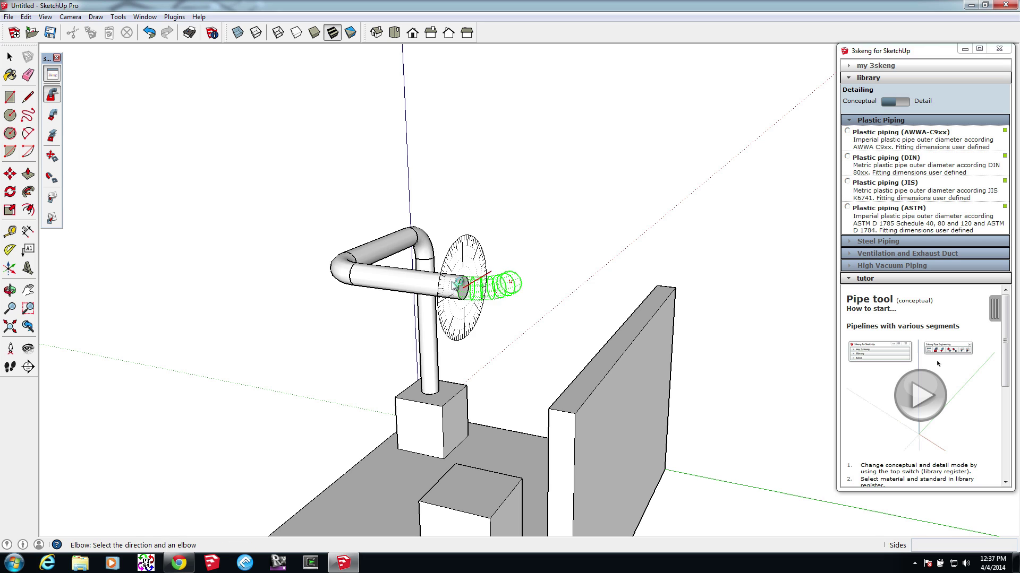
left_click(478, 319)
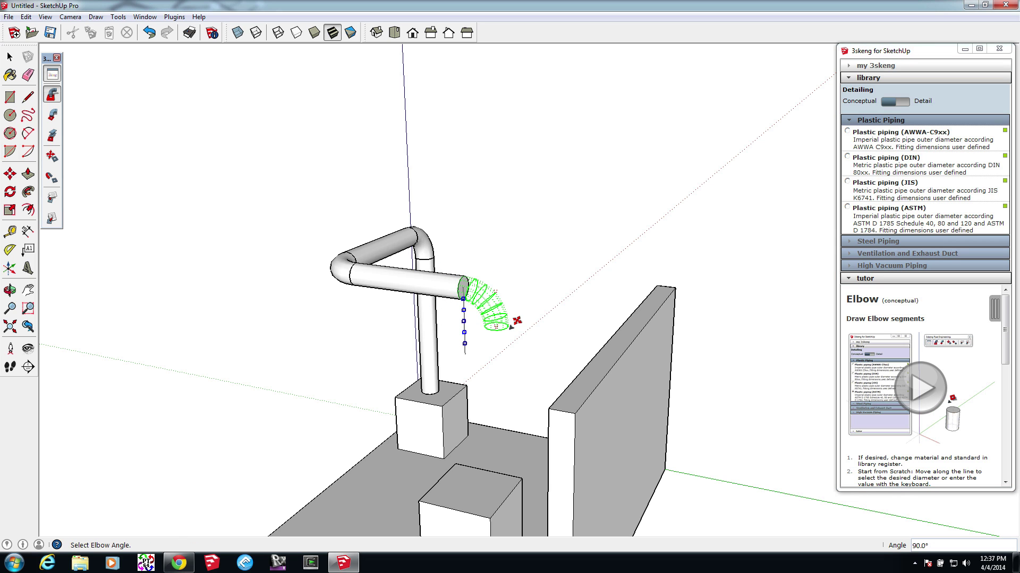
left_click(472, 303)
left_click(463, 310)
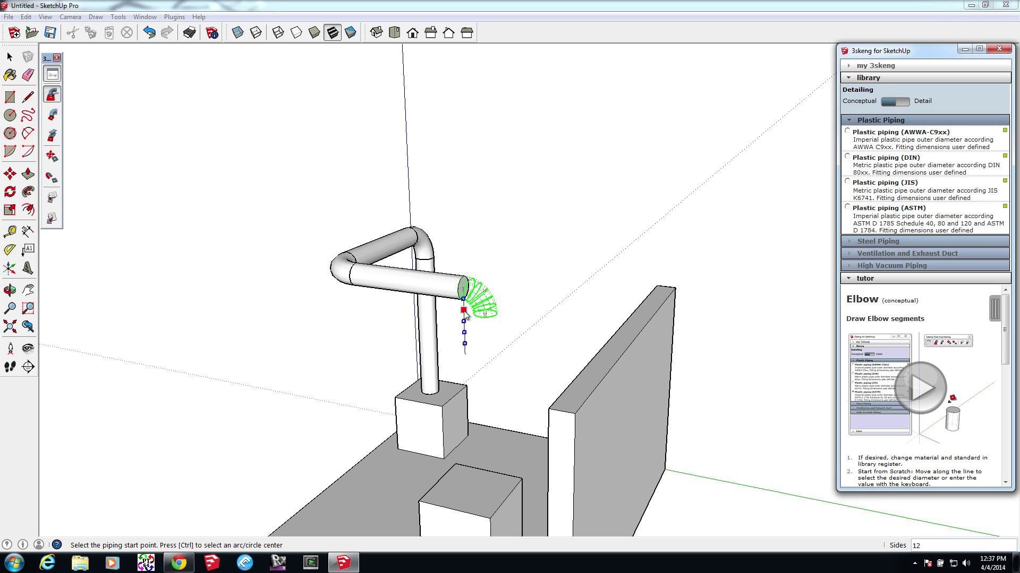
middle_click_drag(464, 310, 532, 279)
left_click(533, 263)
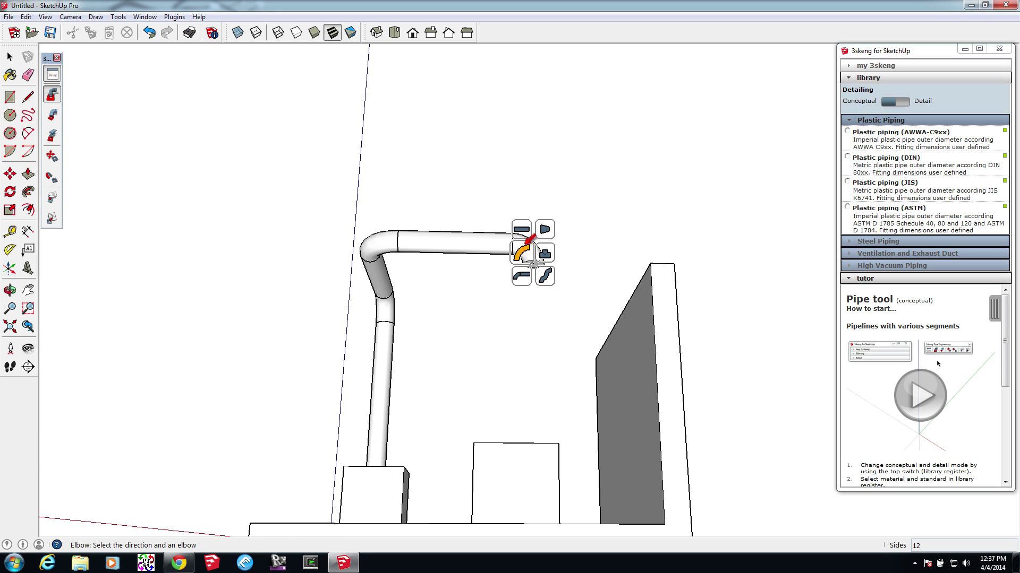
left_click(537, 301)
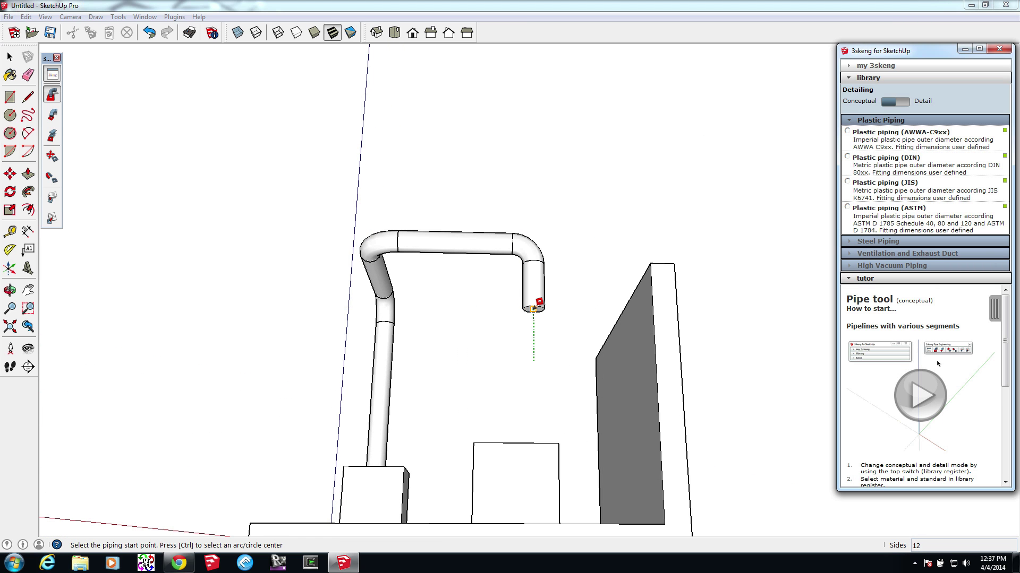
Fit a Reducer to the hanging pipe's bottom end, setting its smaller outlet diameter and offset
mouse_move(535, 306)
left_click(545, 273)
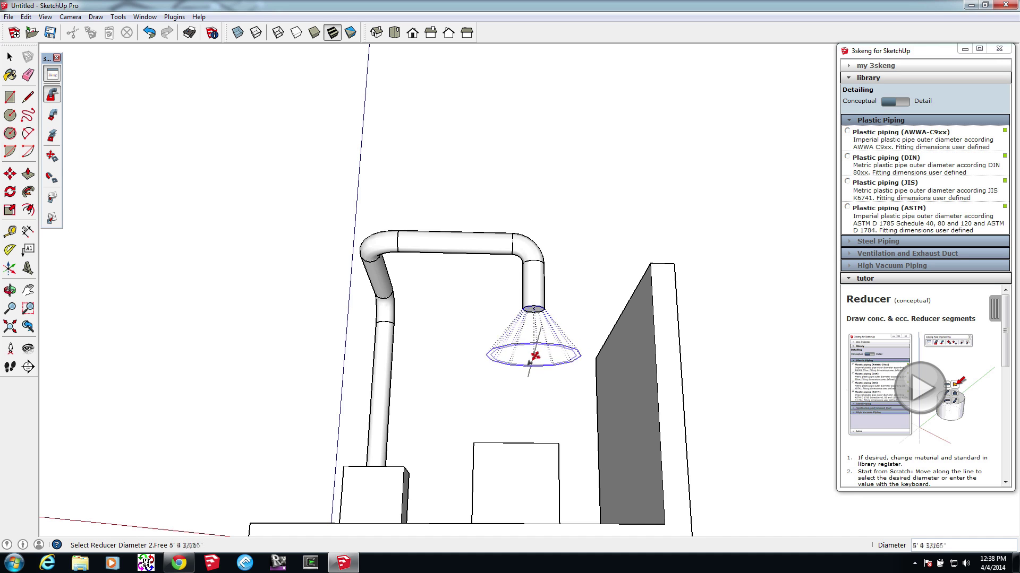
middle_click_drag(531, 360, 550, 372)
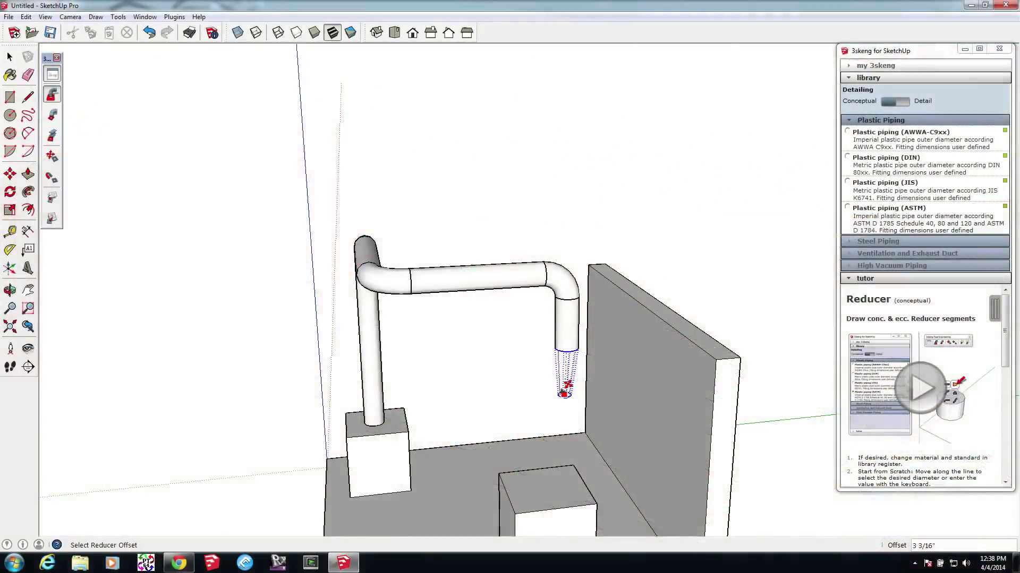
scroll(566, 395, "up", 3)
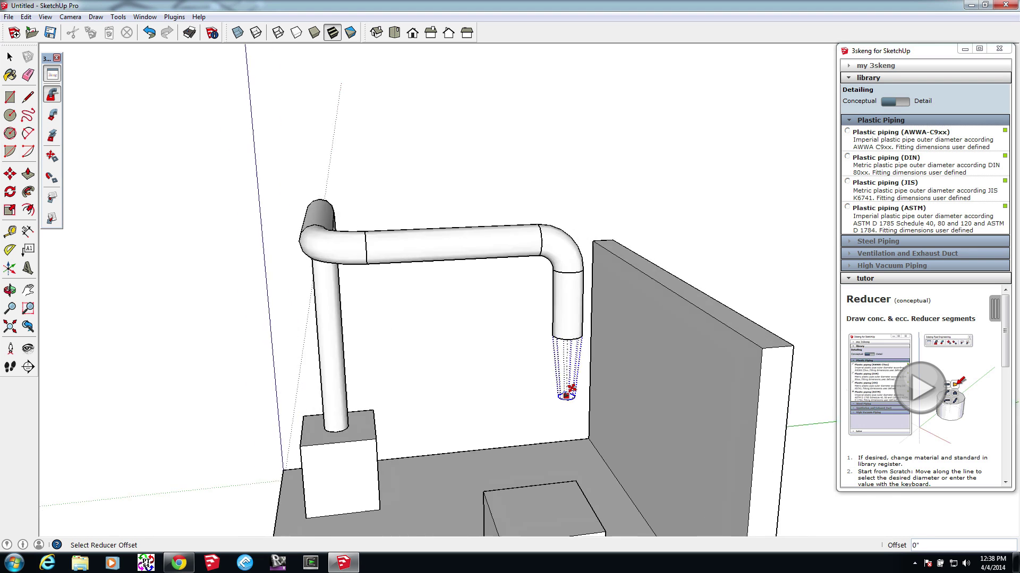
mouse_move(571, 397)
middle_mouse_down()
mouse_move(540, 401)
mouse_move(592, 393)
middle_mouse_up()
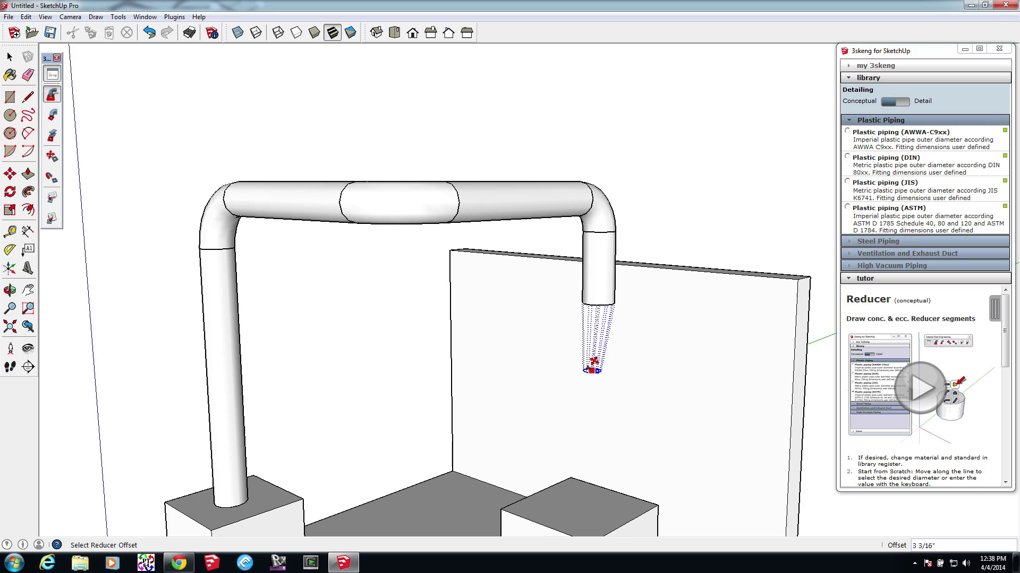
left_click(602, 364)
mouse_move(602, 364)
middle_mouse_down()
mouse_move(614, 414)
mouse_move(608, 448)
mouse_move(589, 456)
mouse_move(493, 429)
middle_mouse_up()
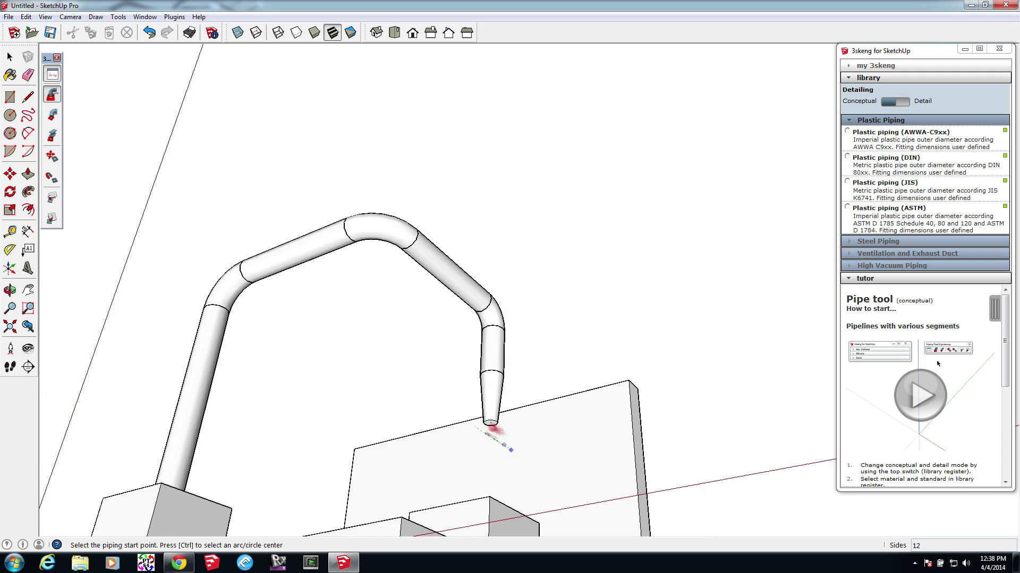
Run a Flex pipe from the reducer end, curving down into the right-hand box's side face
scroll(493, 429, "up", 2)
left_click(496, 378)
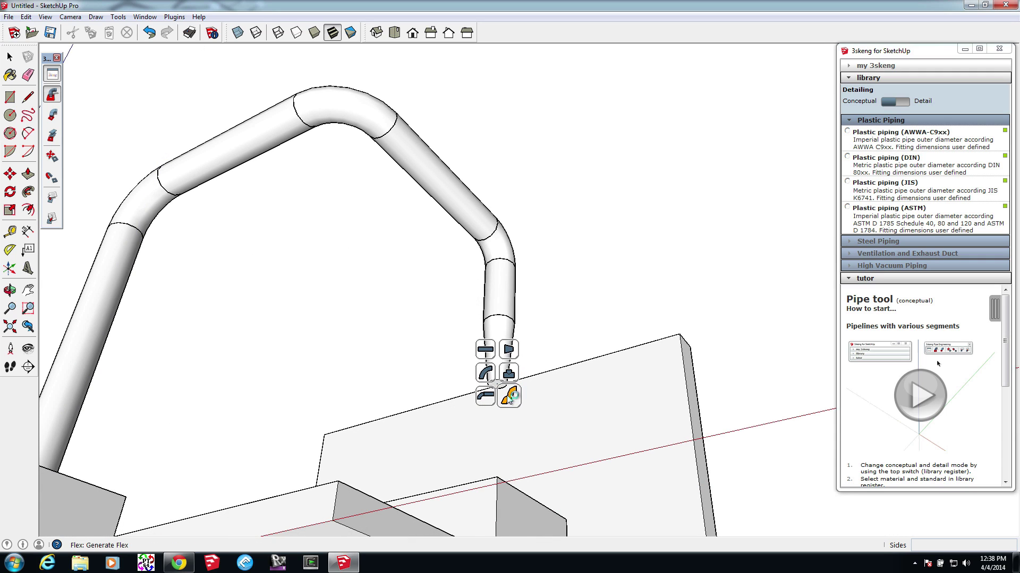
left_click(509, 396)
middle_click_drag(486, 393, 480, 405)
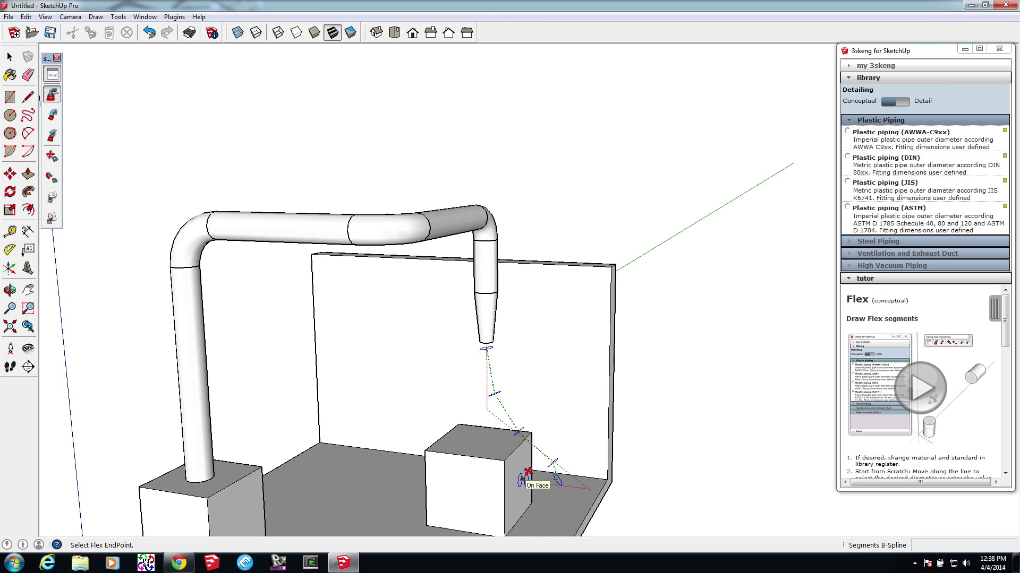
left_click(528, 472)
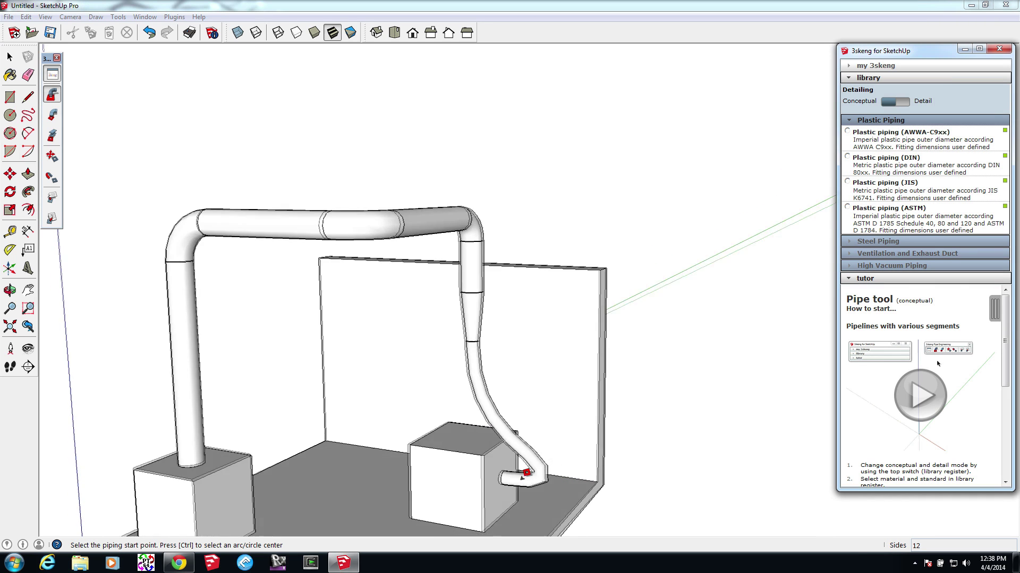
scroll(526, 472, "down", 2)
middle_click_drag(526, 472, 526, 471)
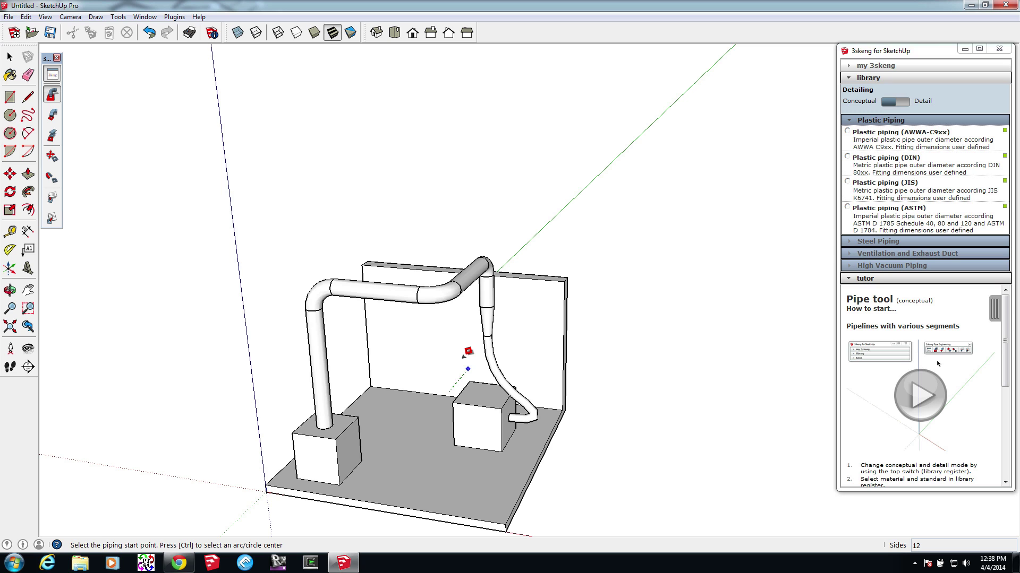
Use 3skeng Edit & Rotate to move the pipe chain's top run to a higher position
left_click(52, 156)
left_click(405, 289)
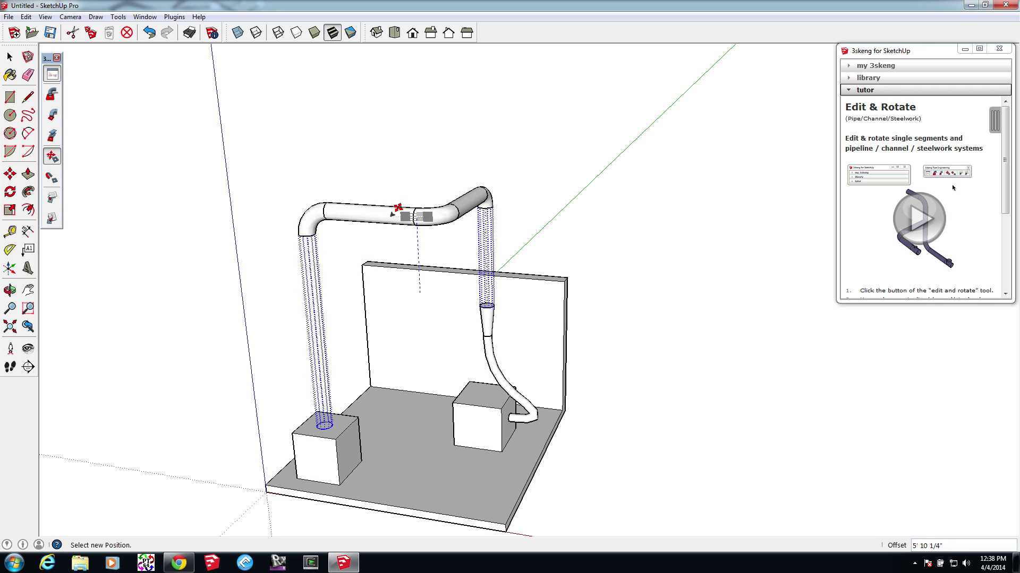
left_click(392, 214)
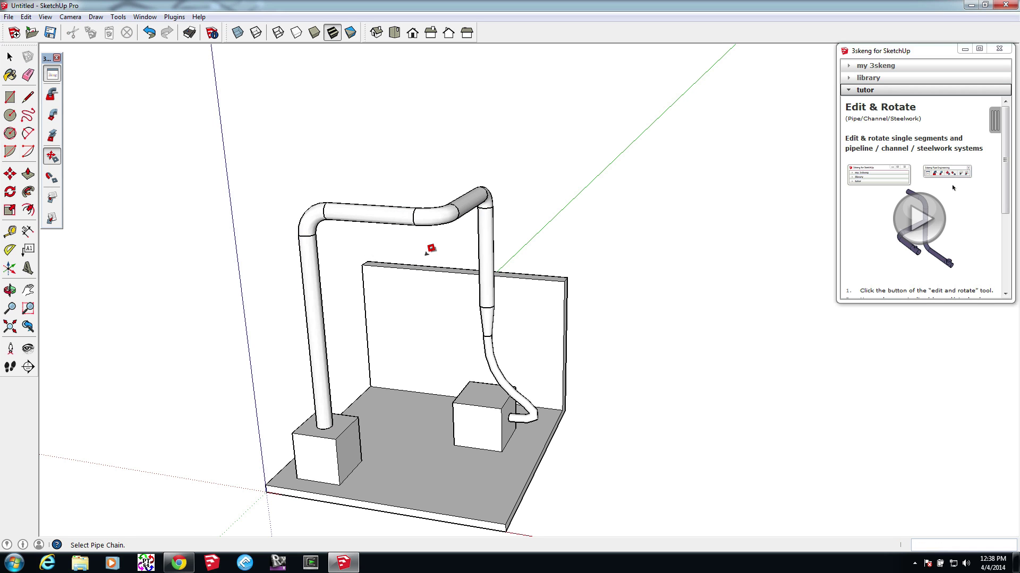
middle_click_drag(432, 248, 407, 343)
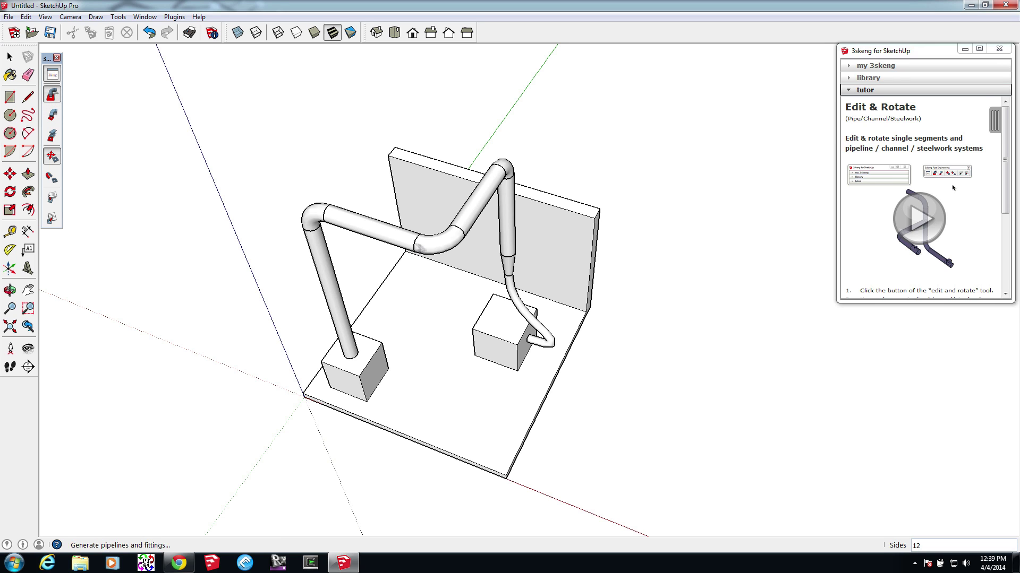
left_click(52, 95)
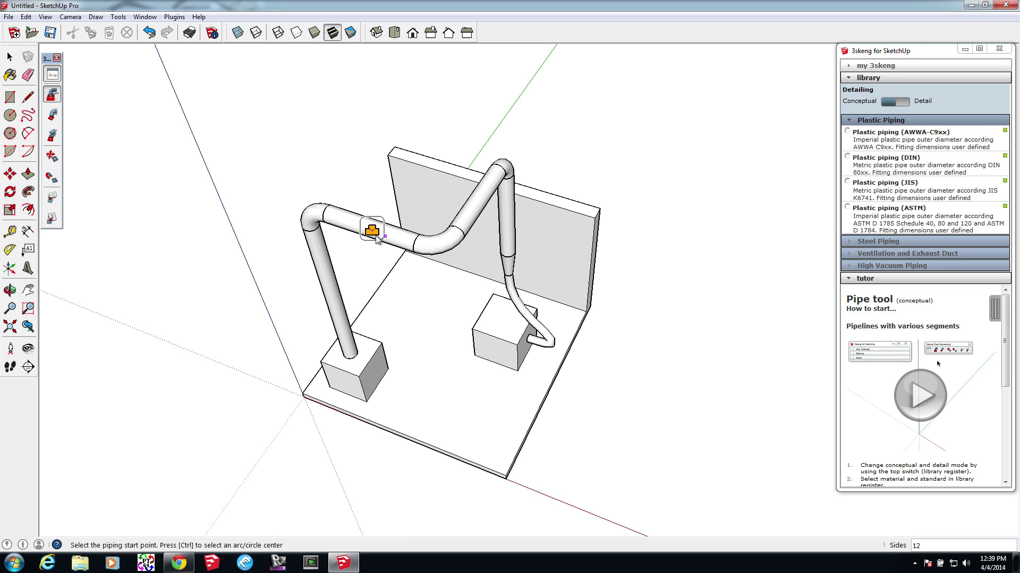
Insert a tee mid-span in the overhead pipe, its branch rotated 270° to point downward
left_click(376, 237)
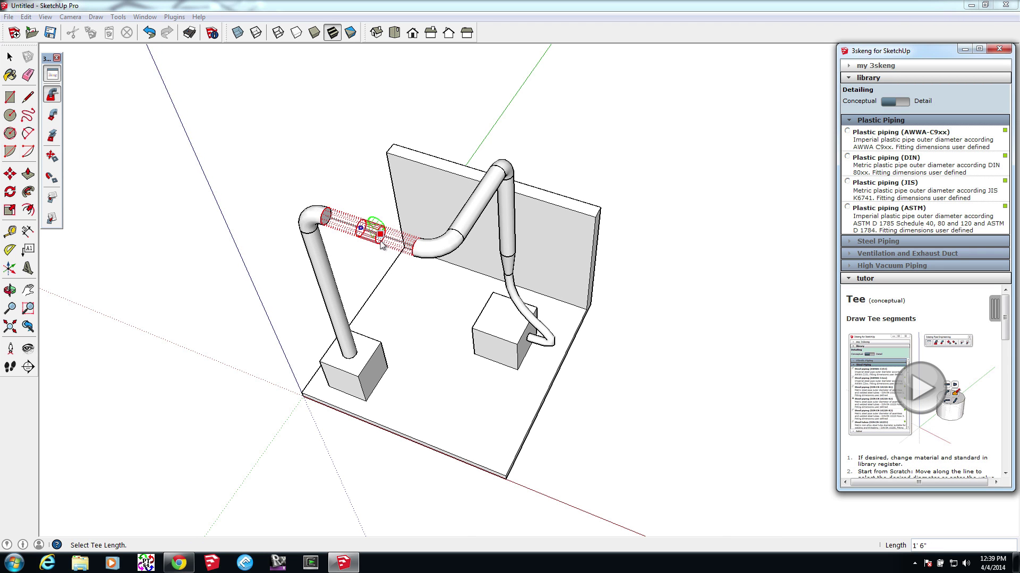
scroll(376, 238, "up", 4)
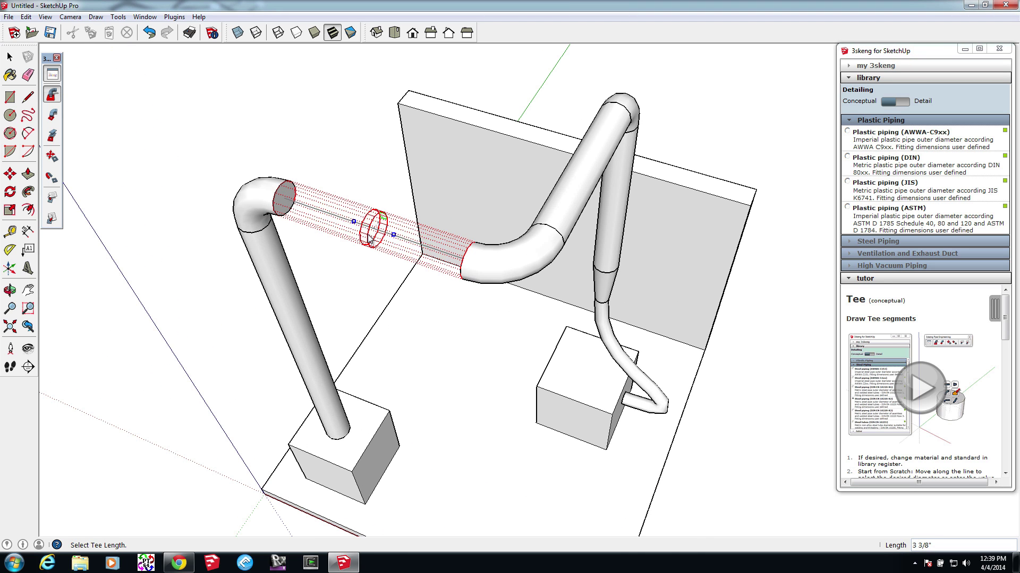
left_click(402, 225)
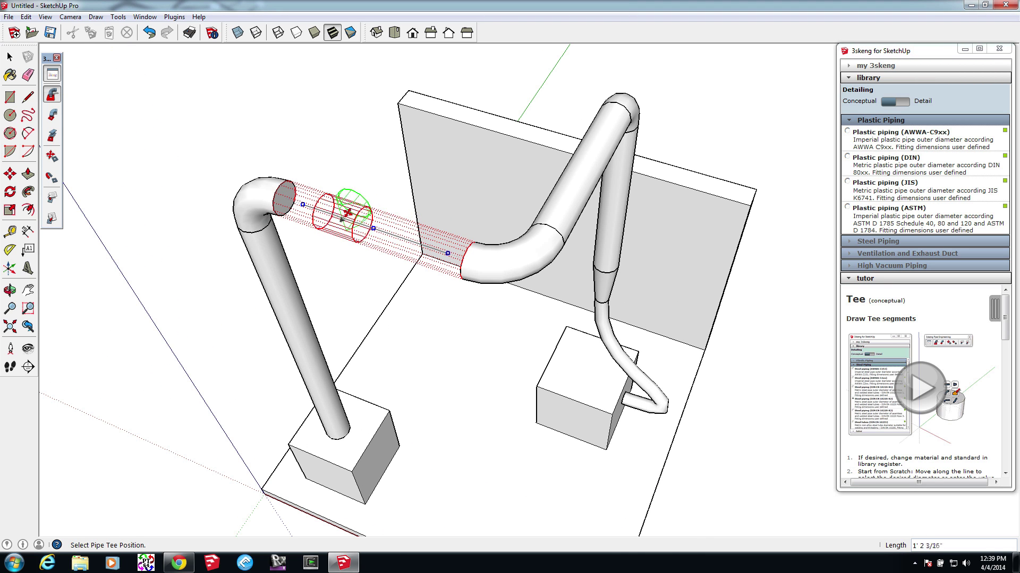
left_click(381, 221)
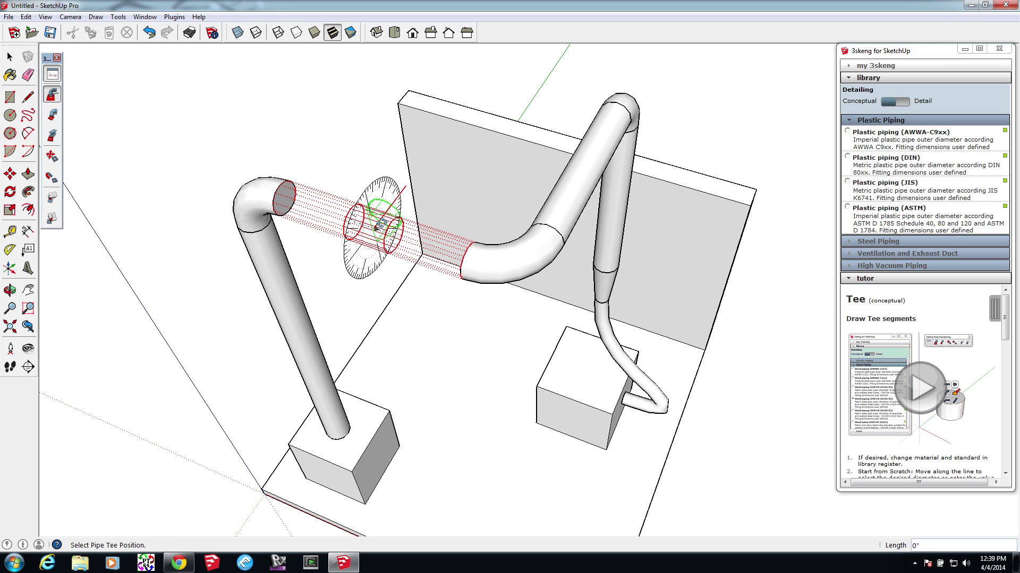
middle_click_drag(378, 223, 390, 187)
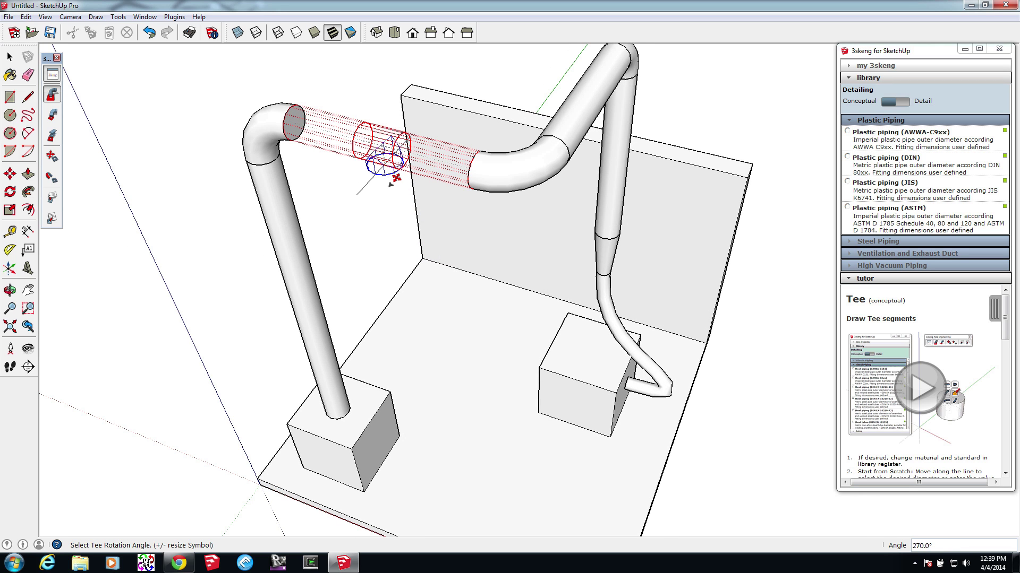
left_click(391, 188)
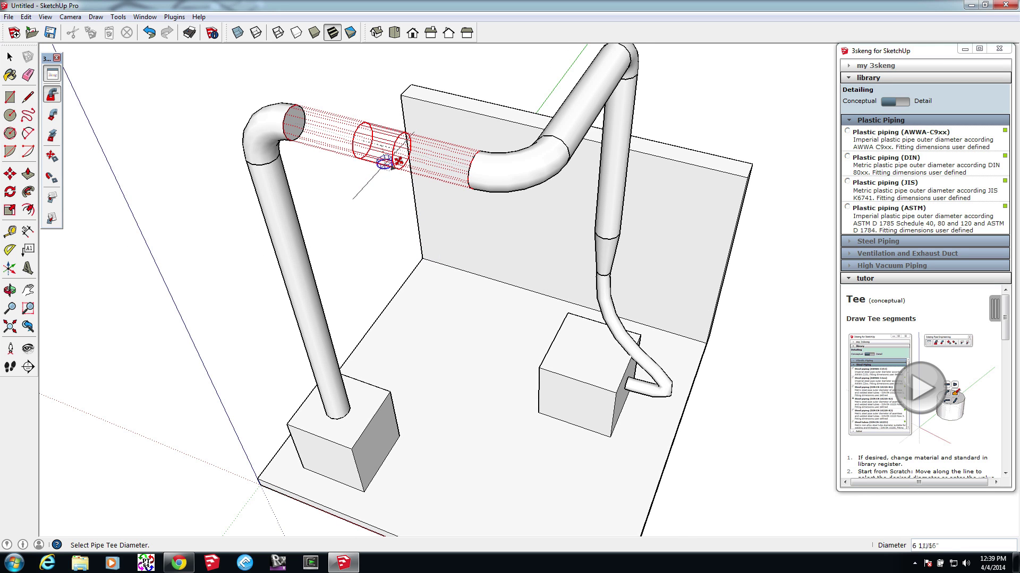
middle_click_drag(382, 171, 411, 184)
left_click(411, 185)
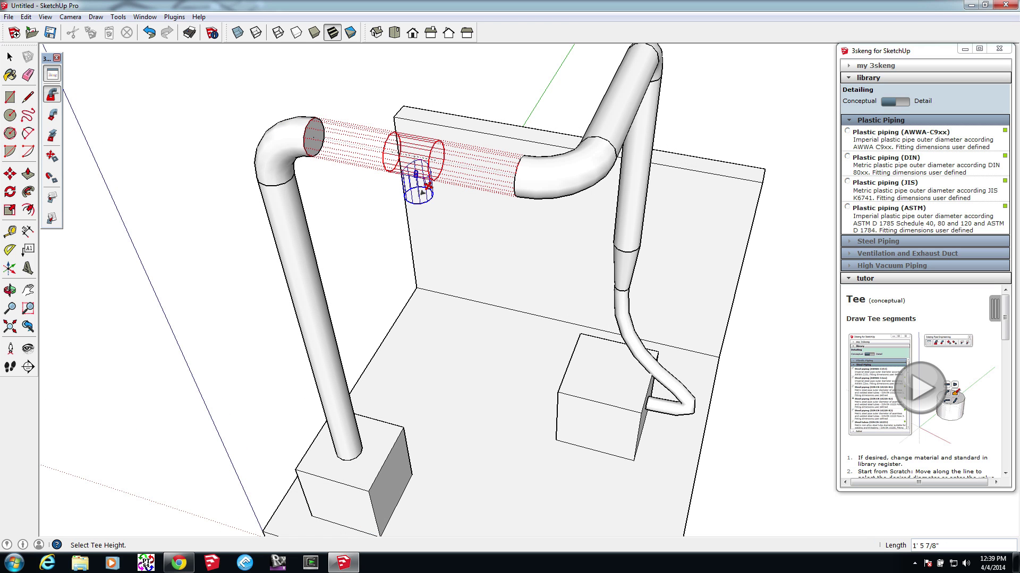
left_click(423, 193)
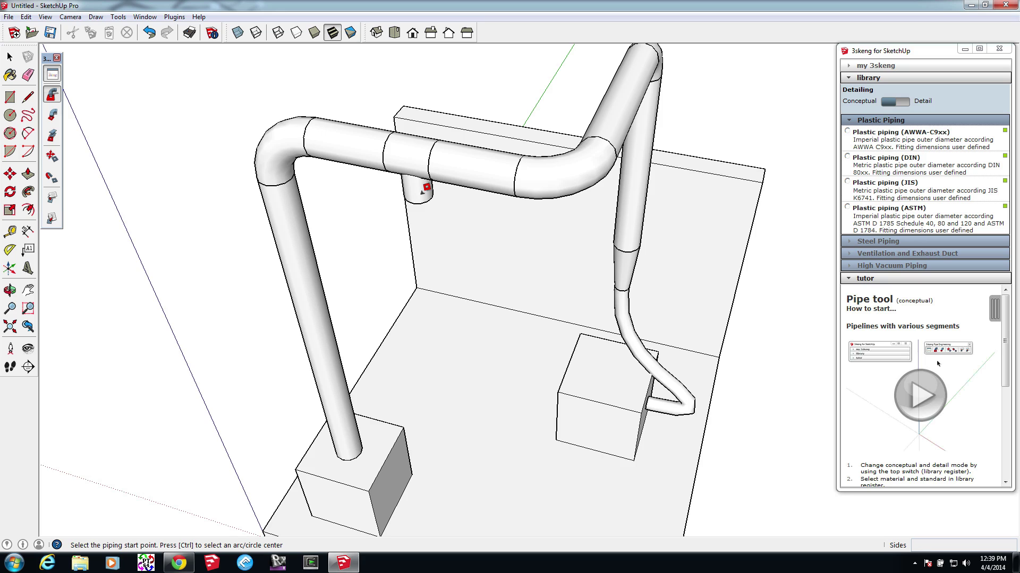
scroll(423, 193, "up", 5)
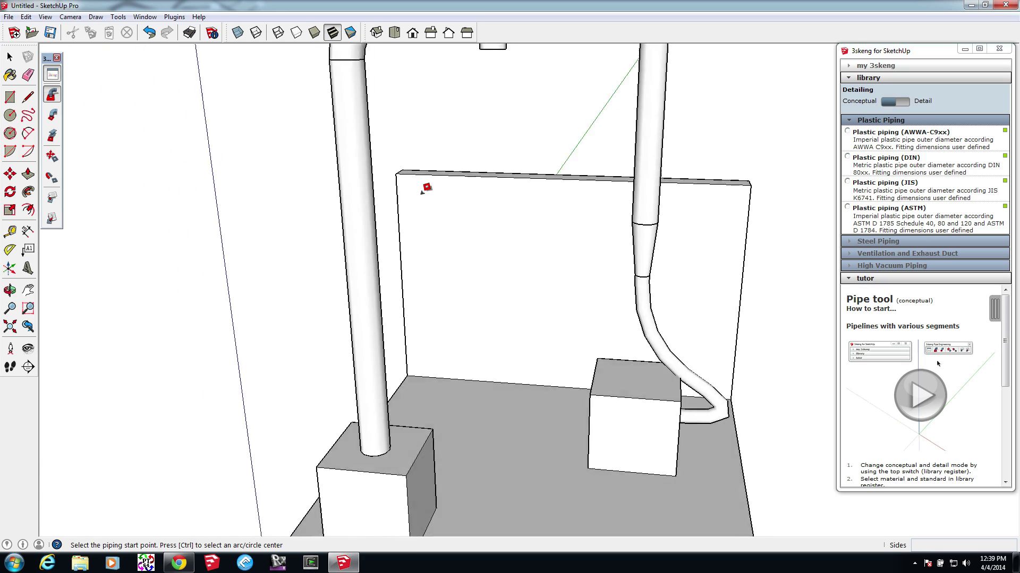
scroll(422, 193, "down", 5)
middle_click_drag(421, 190, 429, 189)
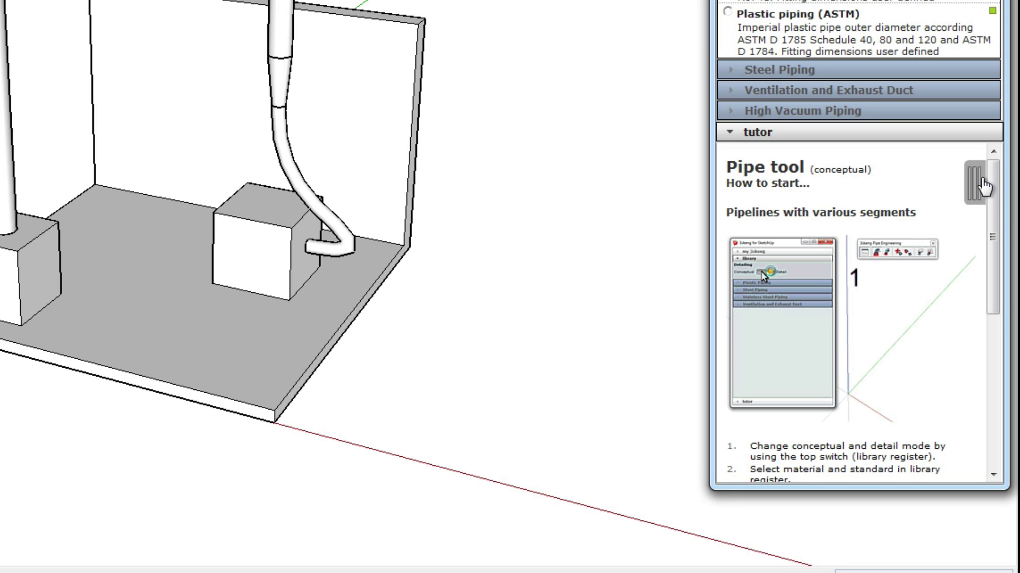
mouse_move(982, 186)
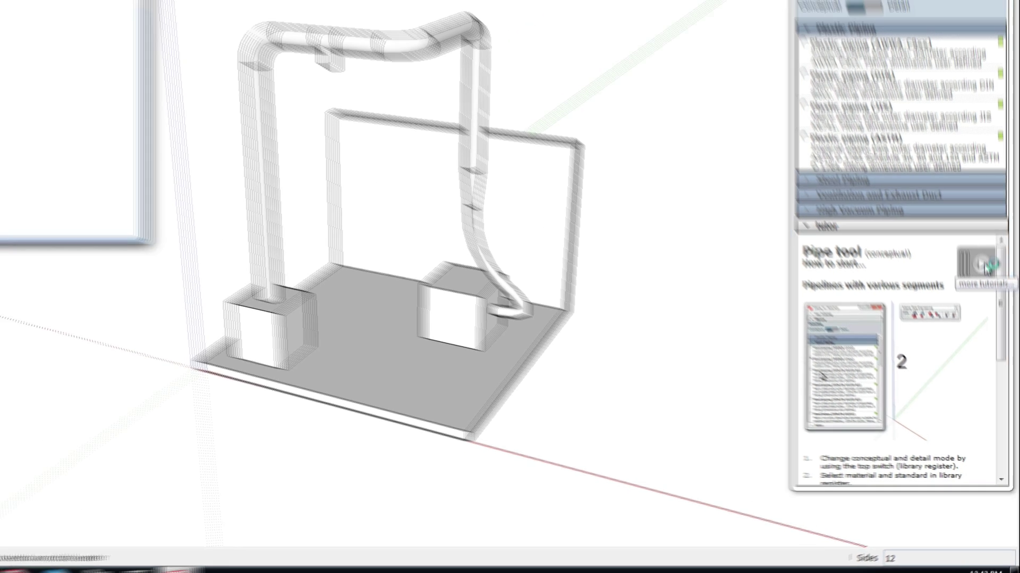
left_click(969, 185)
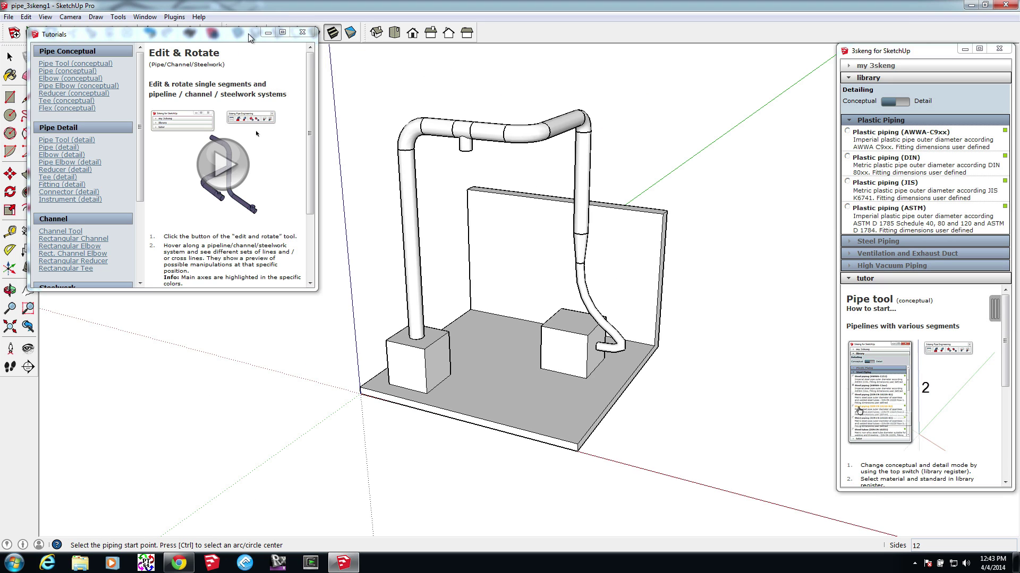
left_click_drag(249, 37, 762, 56)
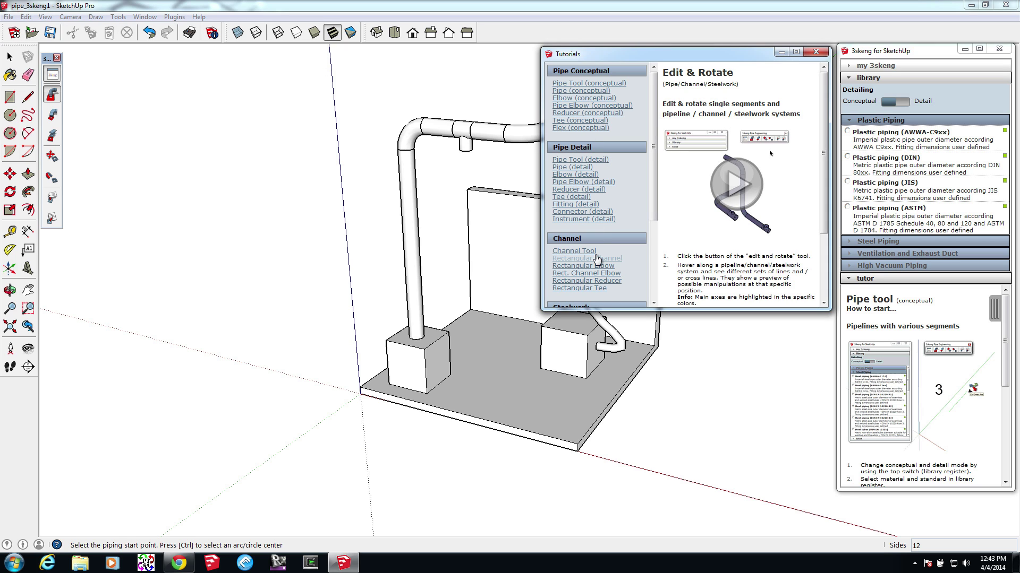
left_click(588, 115)
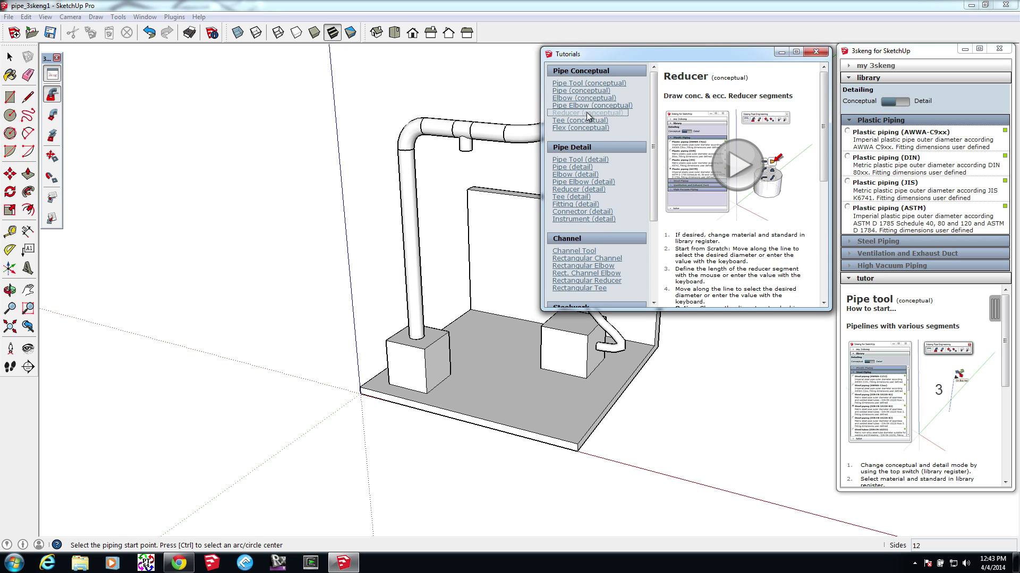
left_click(816, 51)
middle_click_drag(691, 239, 673, 272)
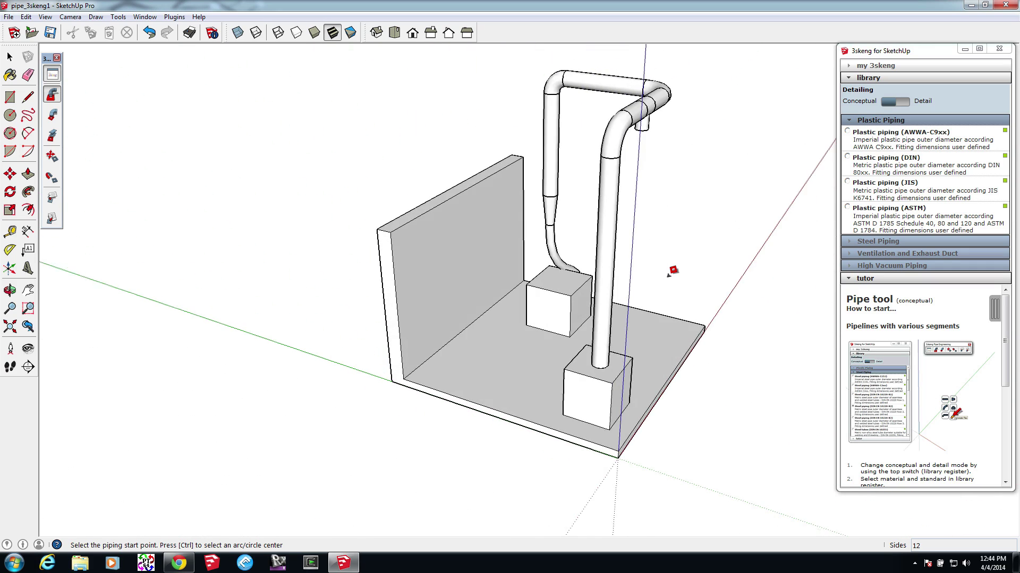
Draw an 8'-long, 4' x 3' rectangular channel starting at the wall's top corner
left_click(52, 115)
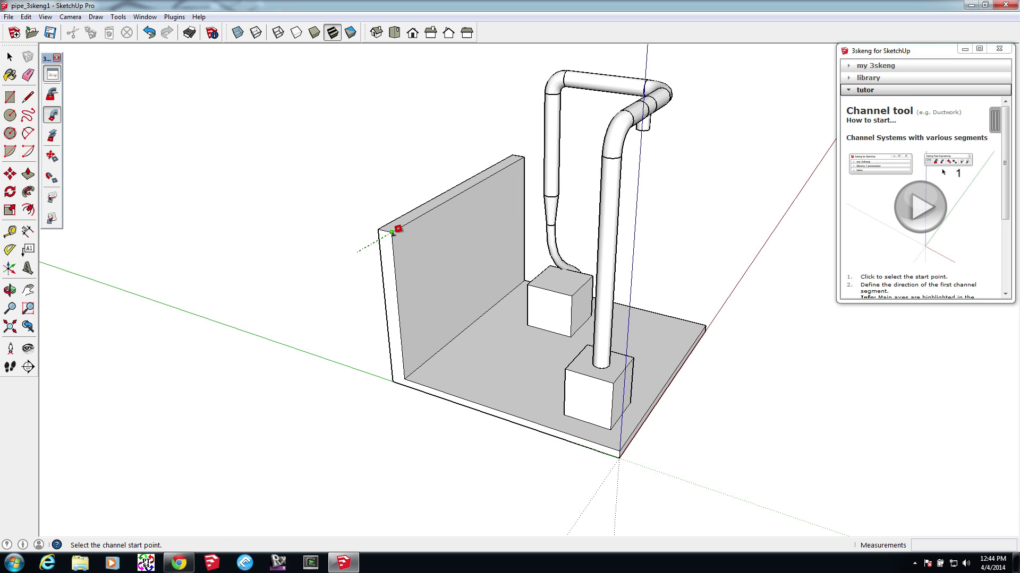
left_click(392, 232)
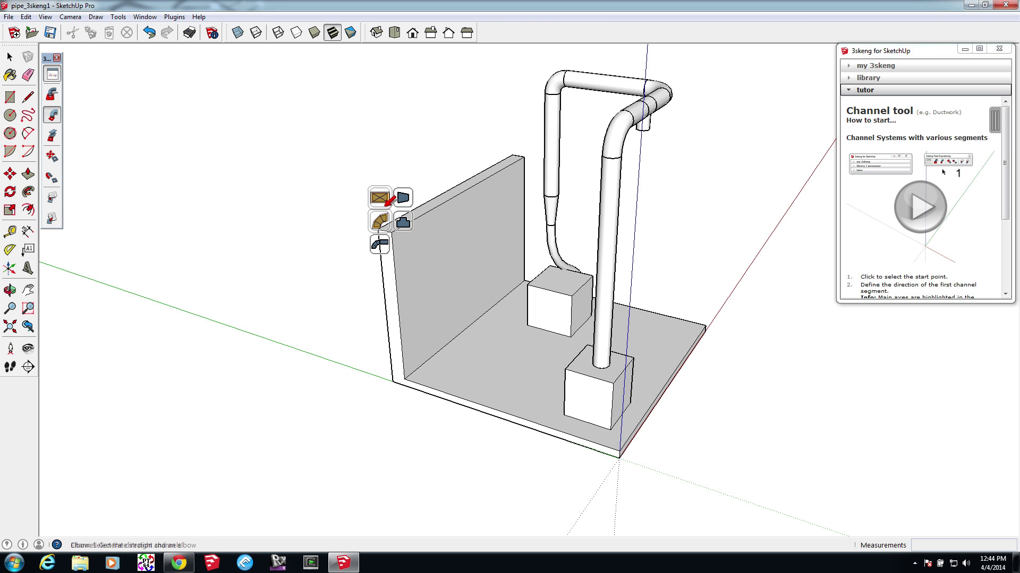
left_click(379, 198)
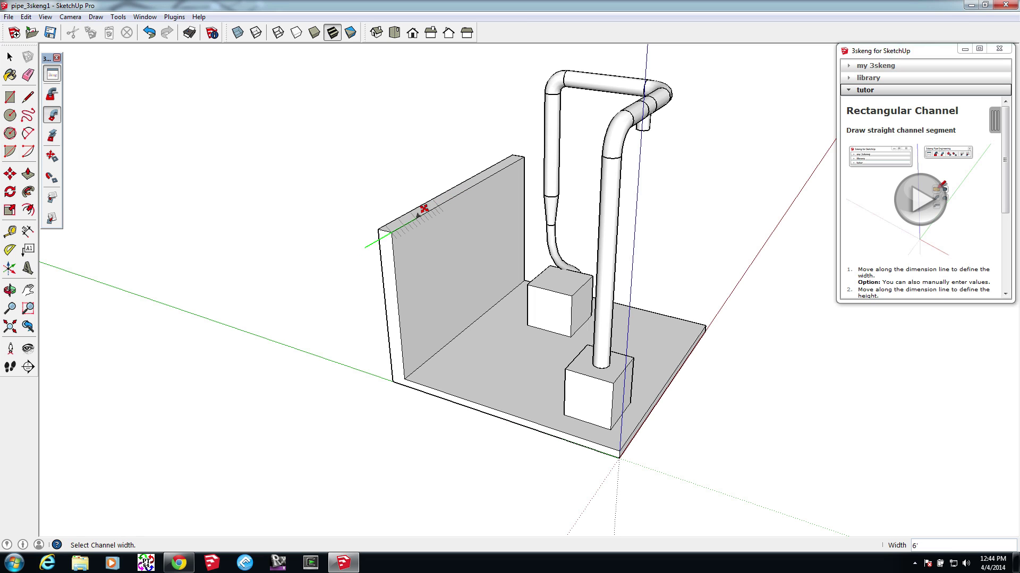
left_click(418, 214)
left_click(403, 205)
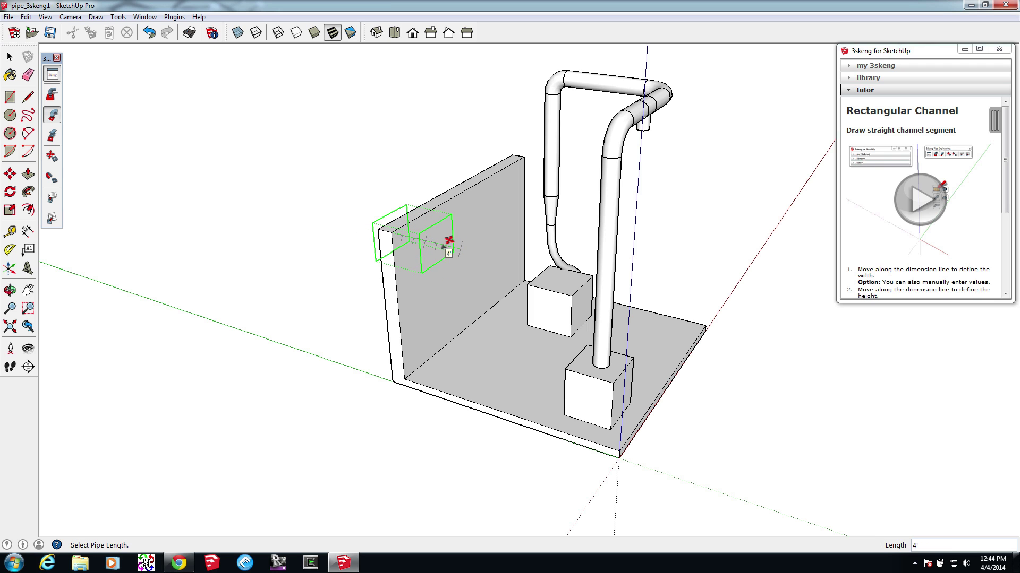
left_click(490, 257)
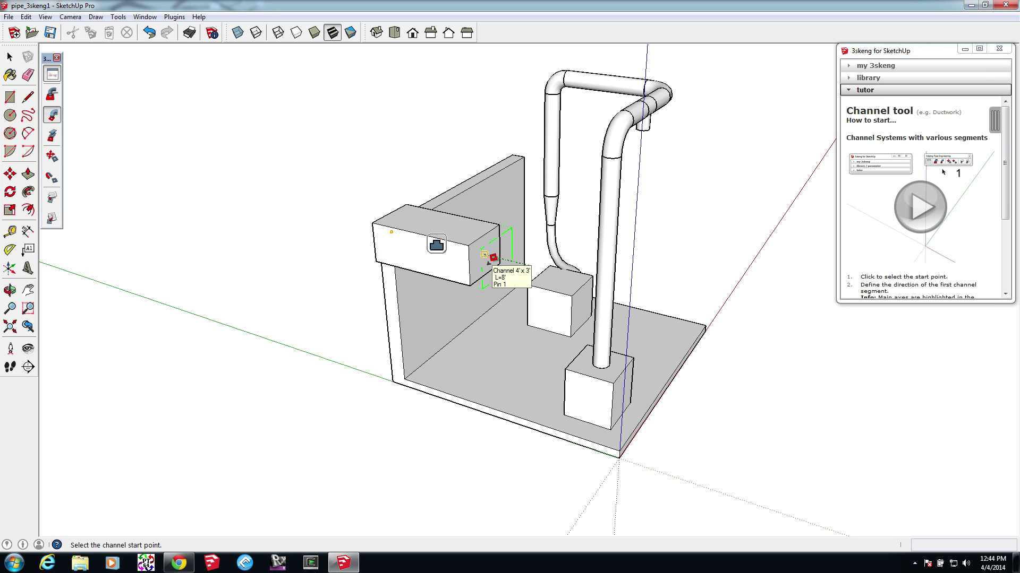
Attach a 90° rectangular elbow with a 2' bend radius to the channel's free end
middle_click_drag(492, 269, 484, 241)
left_click(475, 231)
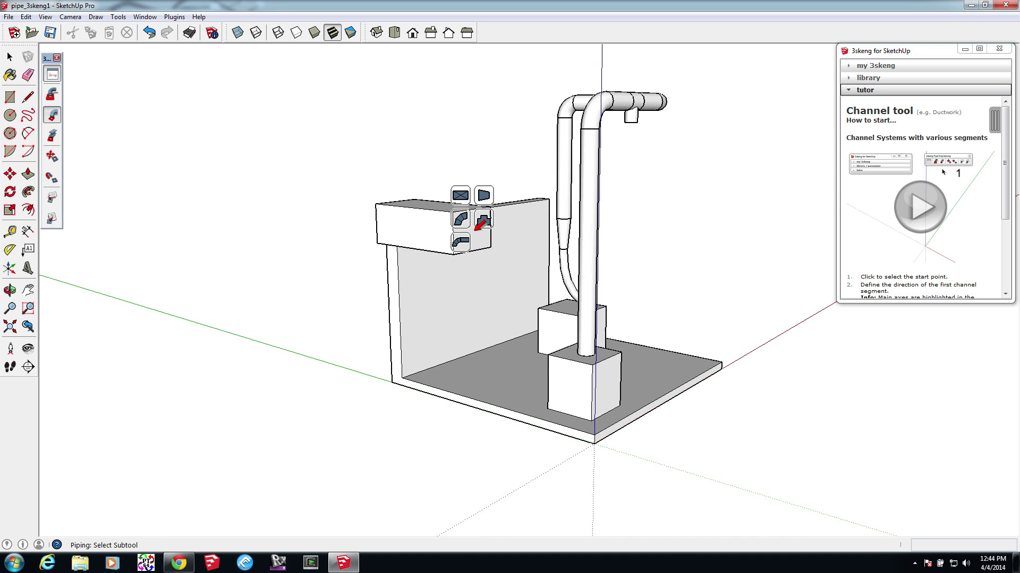
left_click(467, 222)
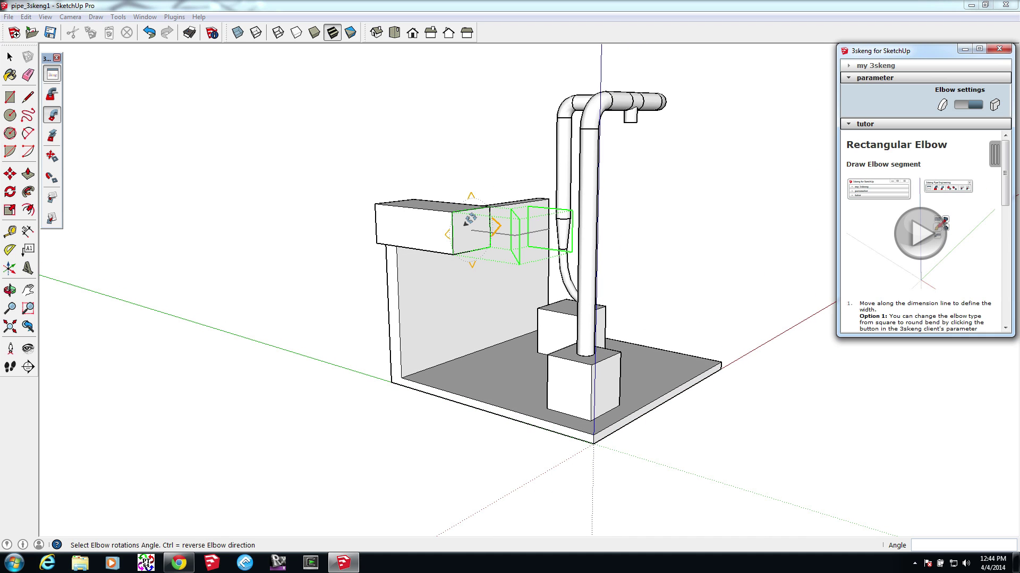
middle_click_drag(470, 220, 452, 281)
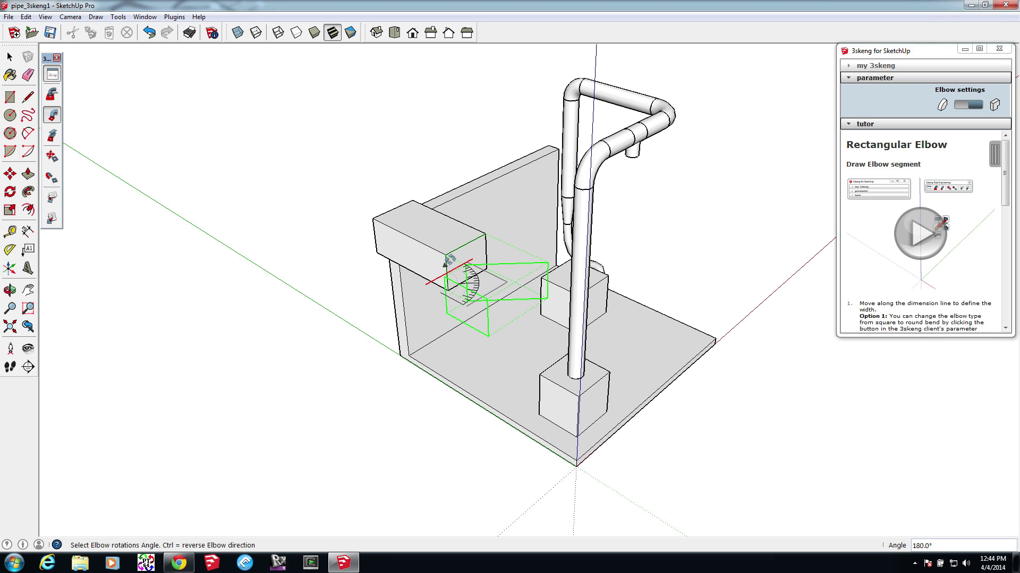
left_click(449, 261)
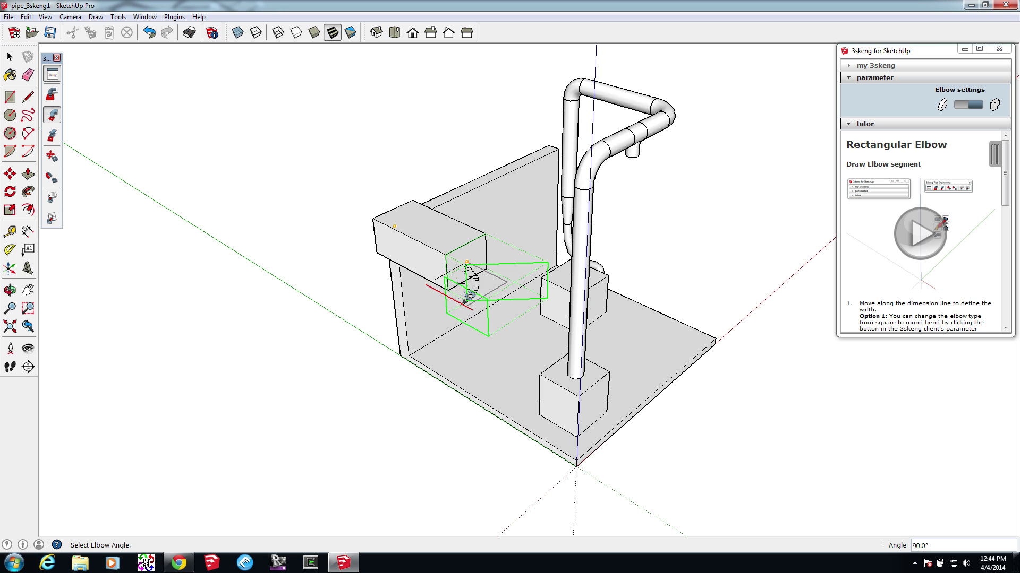
left_click(465, 291)
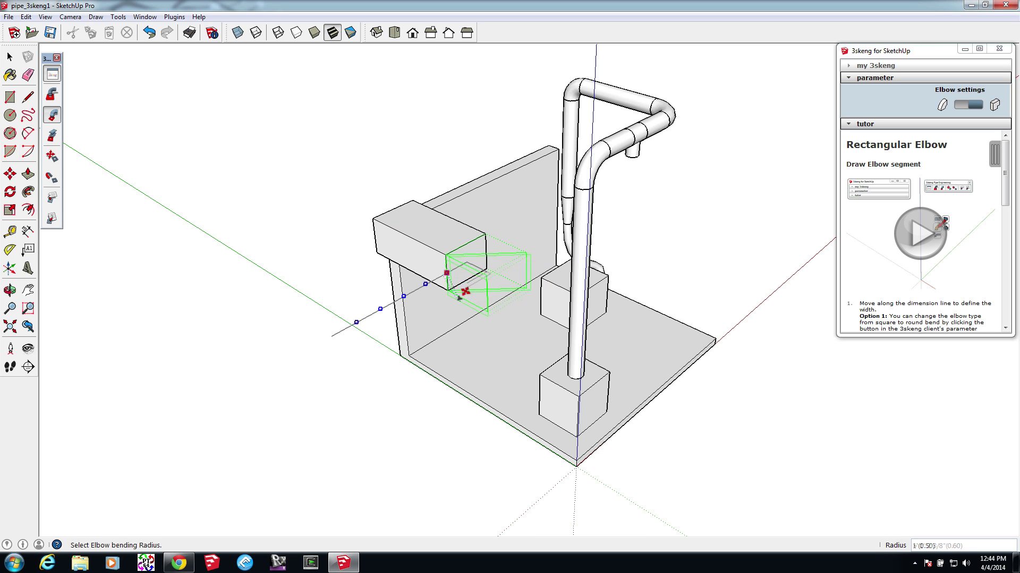
left_click(428, 285)
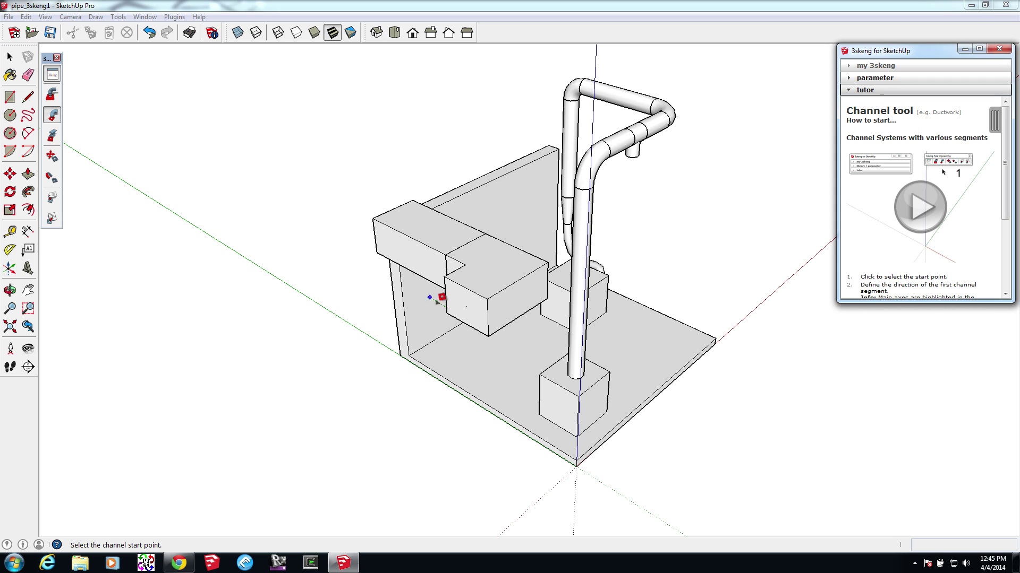
Add a rectangular tee at the elbow end with 4' main length, 0° rotation and 3'-wide branch
scroll(468, 300, "up", 3)
left_click(472, 290)
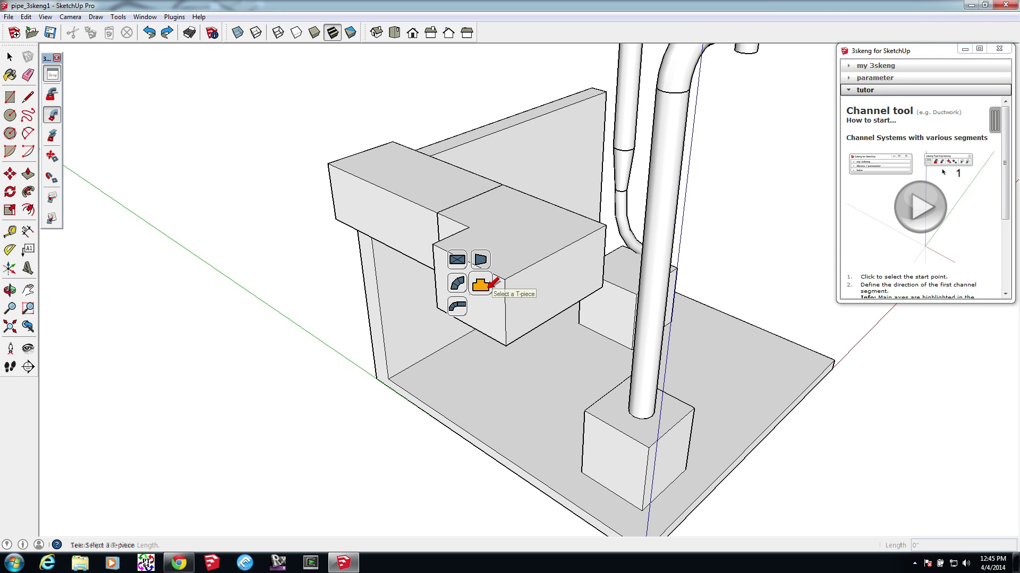
left_click(489, 286)
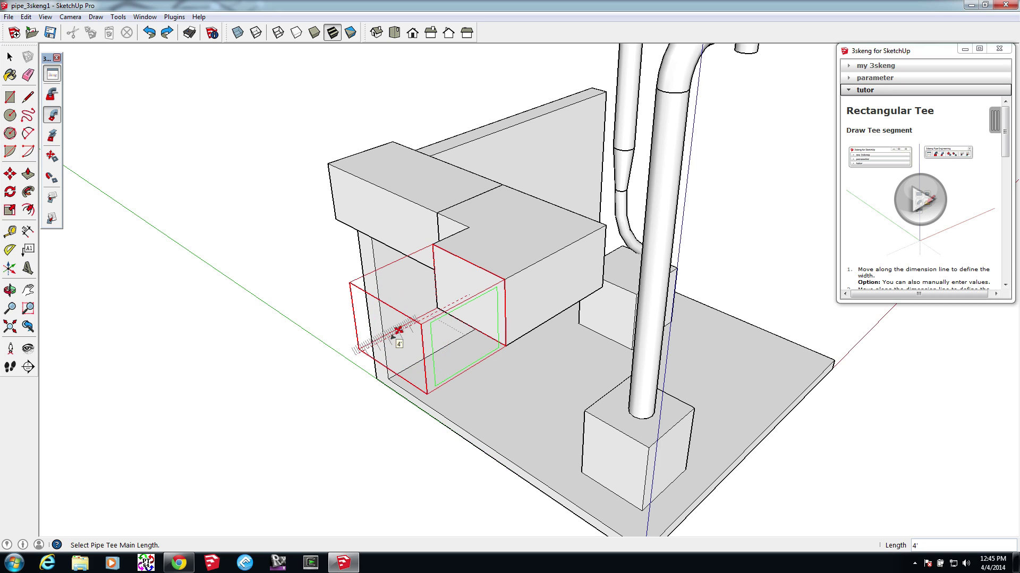
left_click(397, 332)
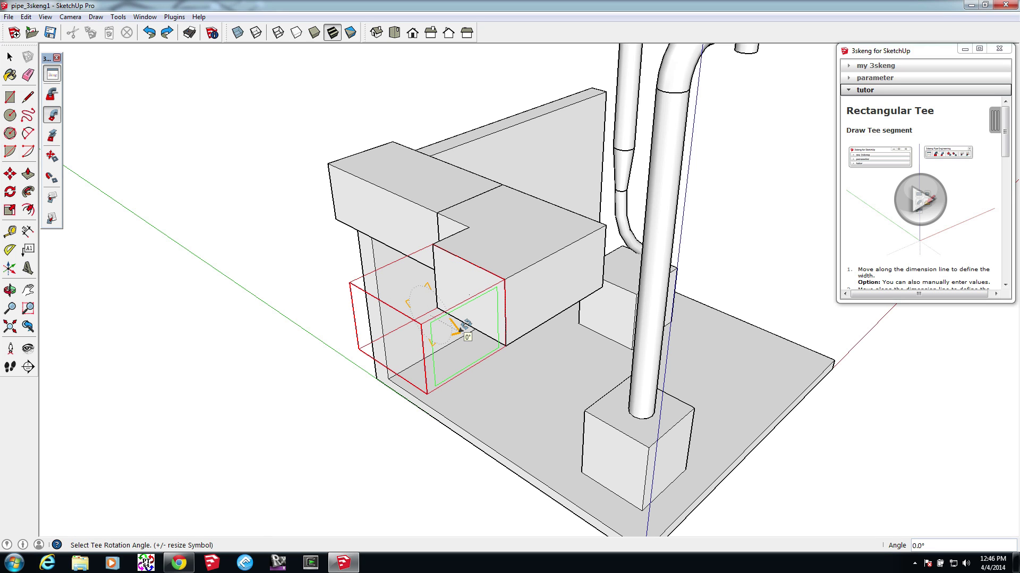
left_click(461, 331)
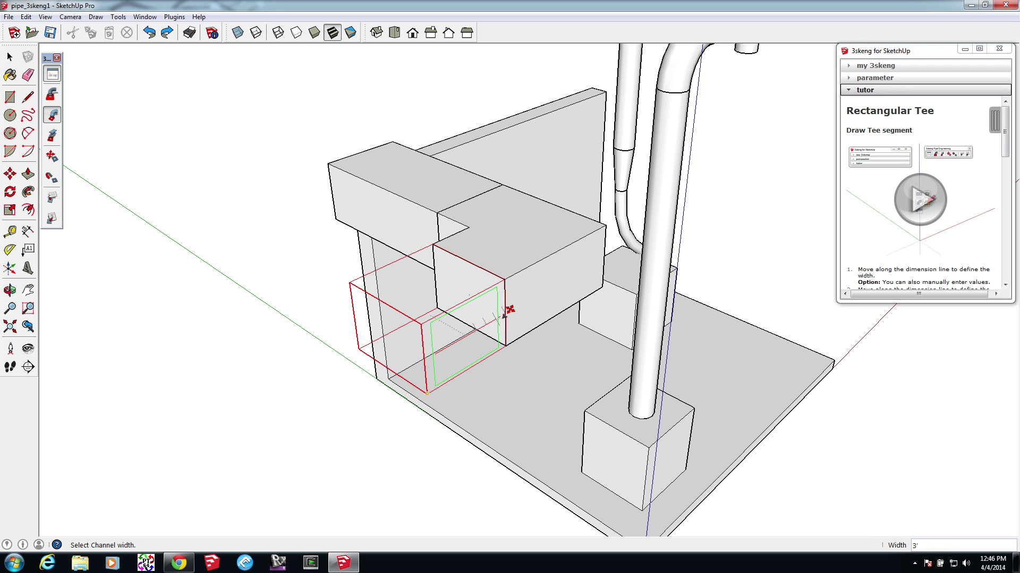
left_click(499, 315)
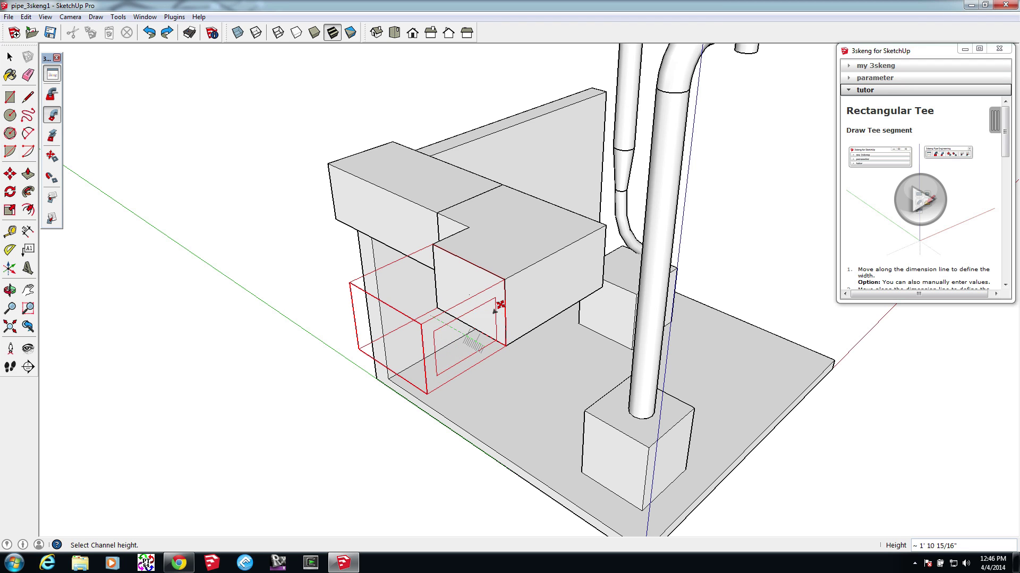
left_click(501, 321)
left_click(521, 350)
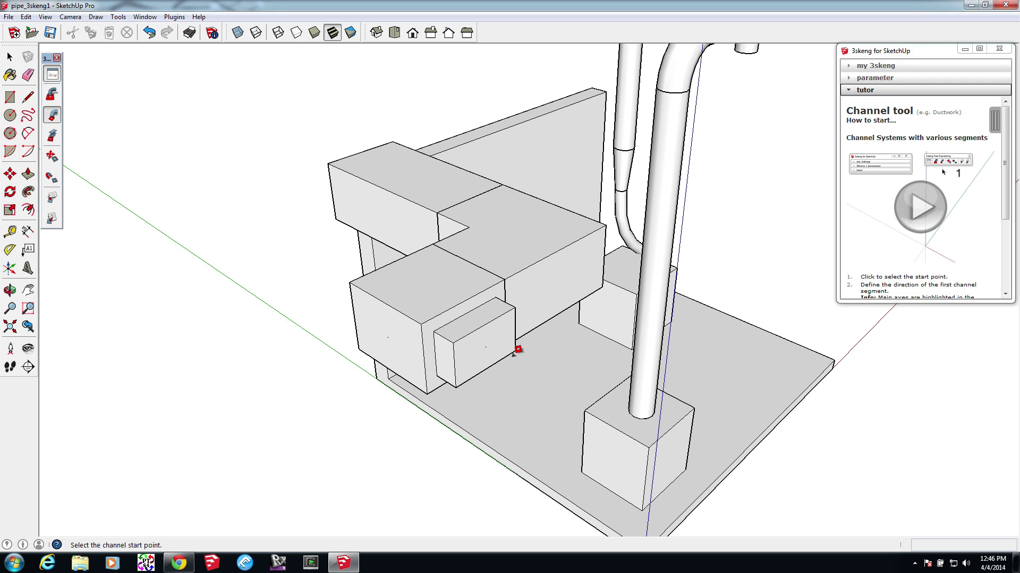
Attach a 1' 11"-long rectangular-to-round reducer to the tee branch outlet
left_click(493, 340)
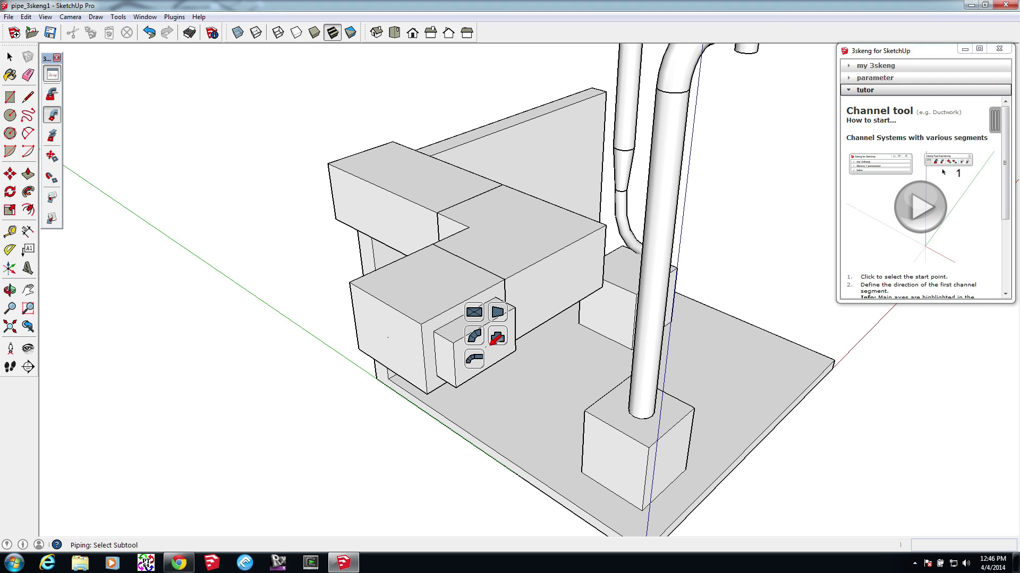
left_click(494, 314)
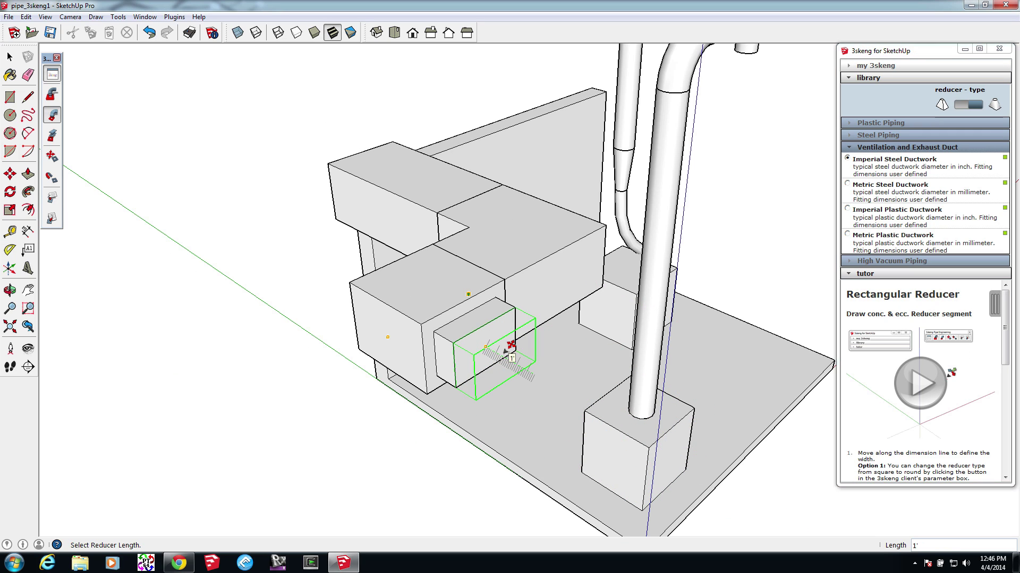
left_click(528, 366)
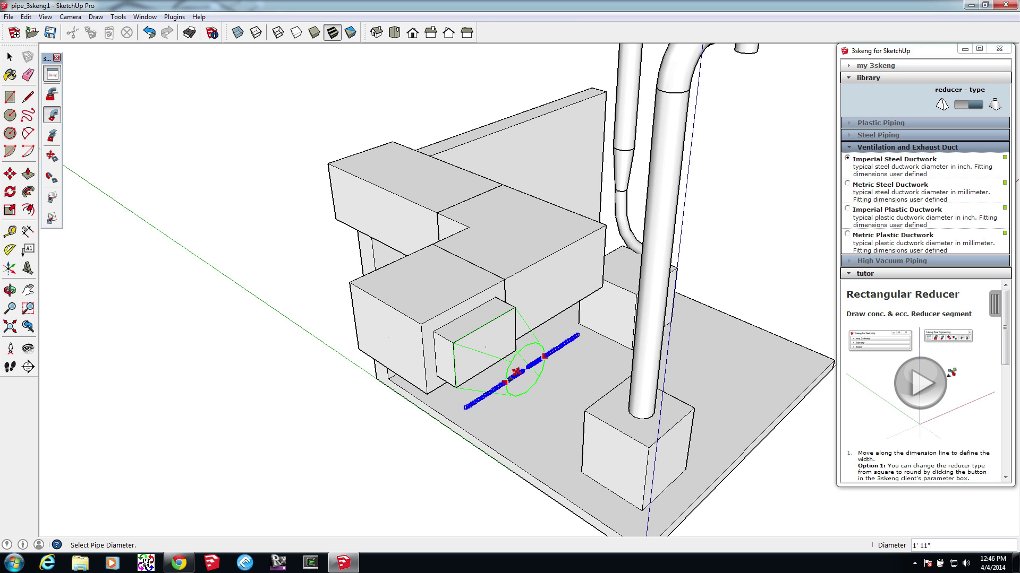
left_click(518, 372)
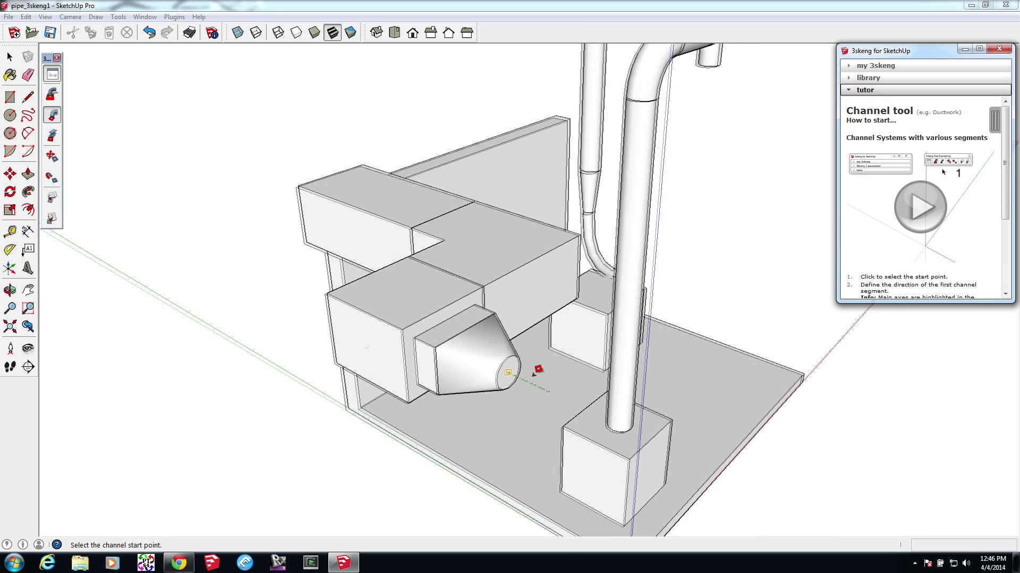